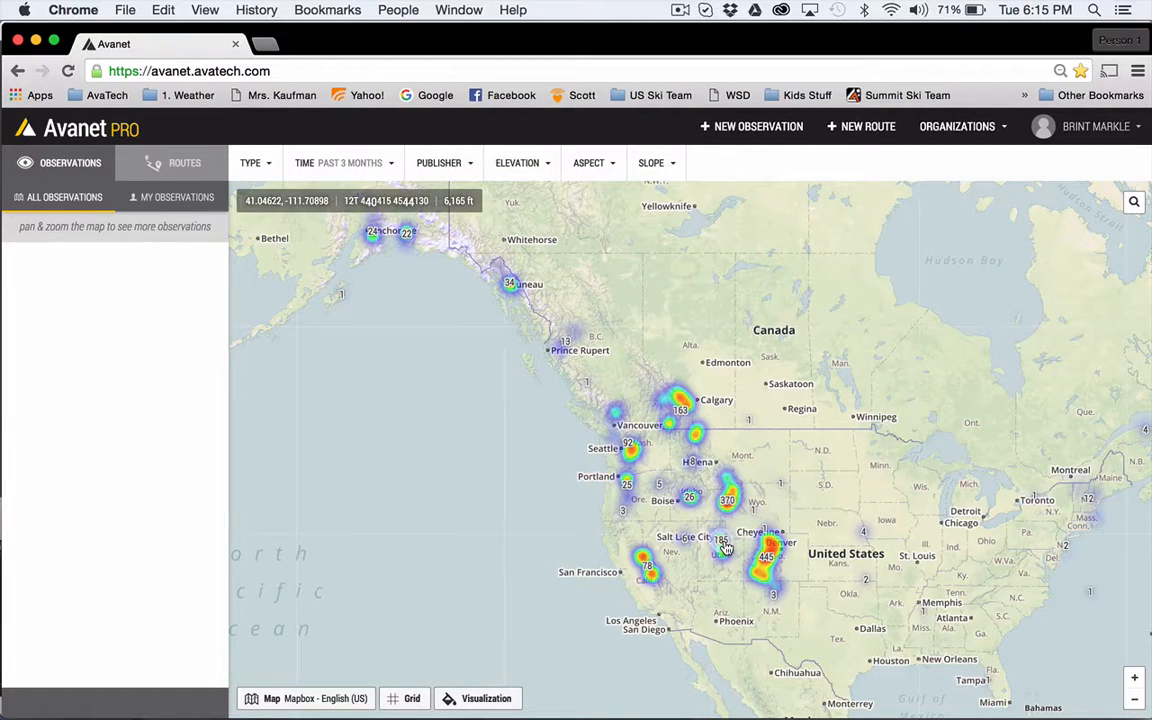
- Focus the observation map on the Alta, Solitude and Brighton area southeast of Salt Lake City
scroll(725, 548, "up", 5)
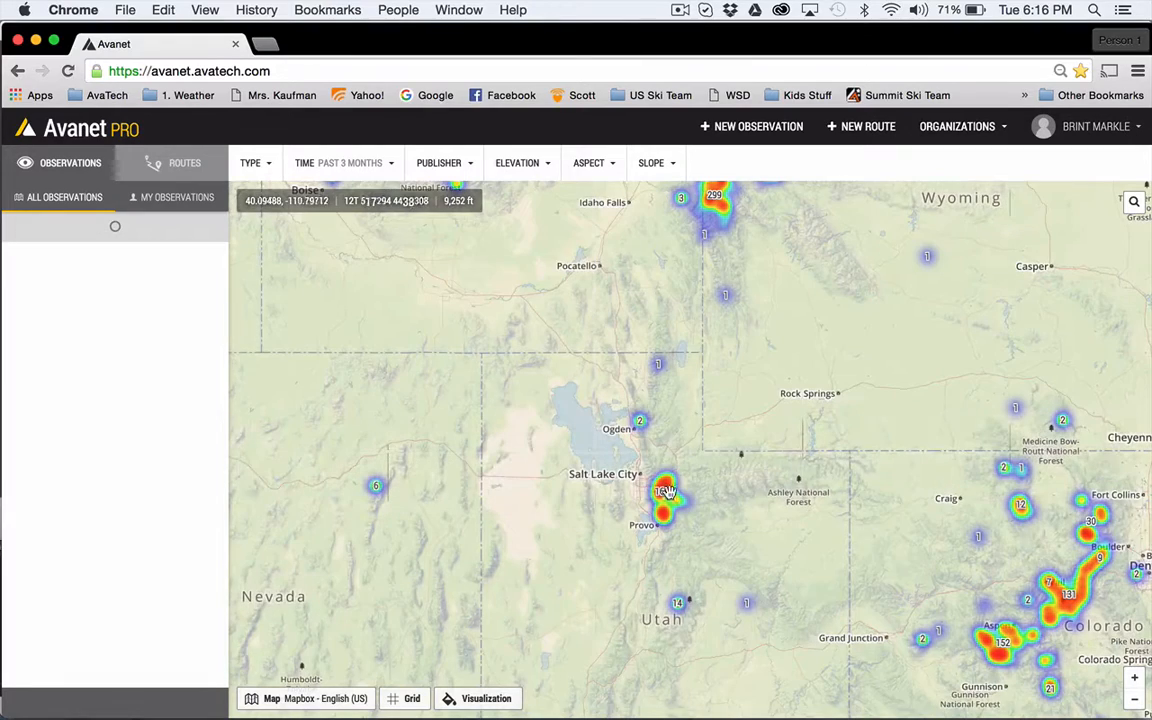
scroll(662, 495, "up", 5)
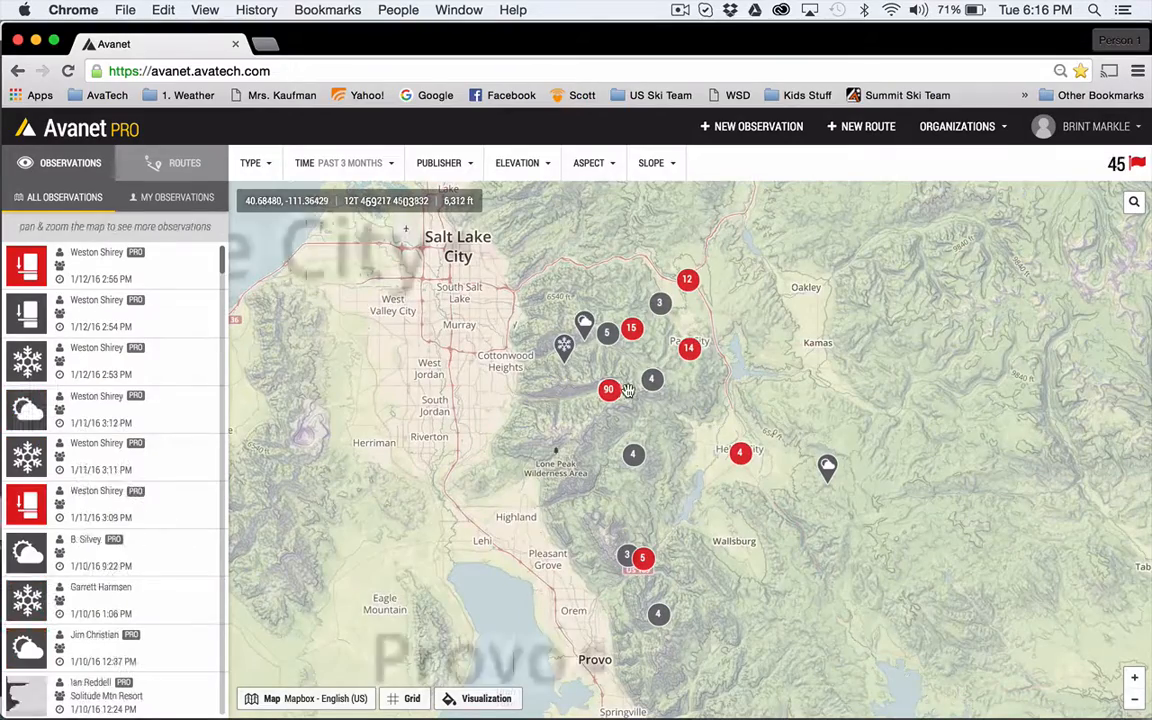
scroll(609, 392, "up", 5)
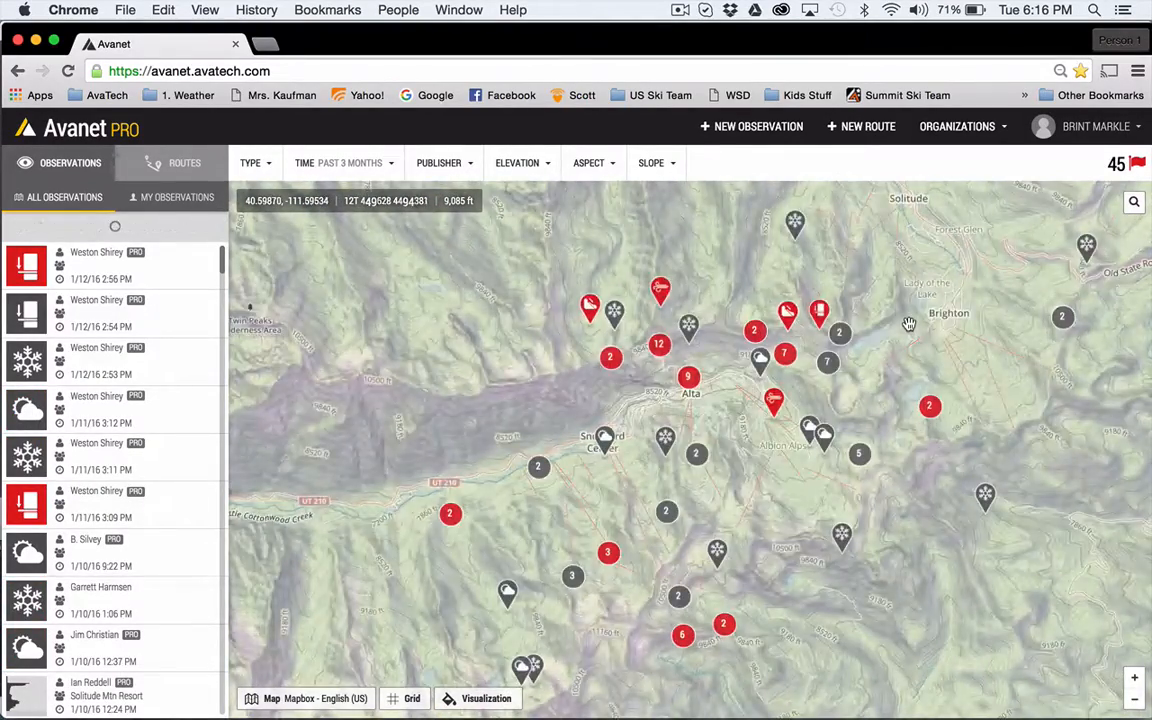
left_click_drag(908, 324, 800, 435)
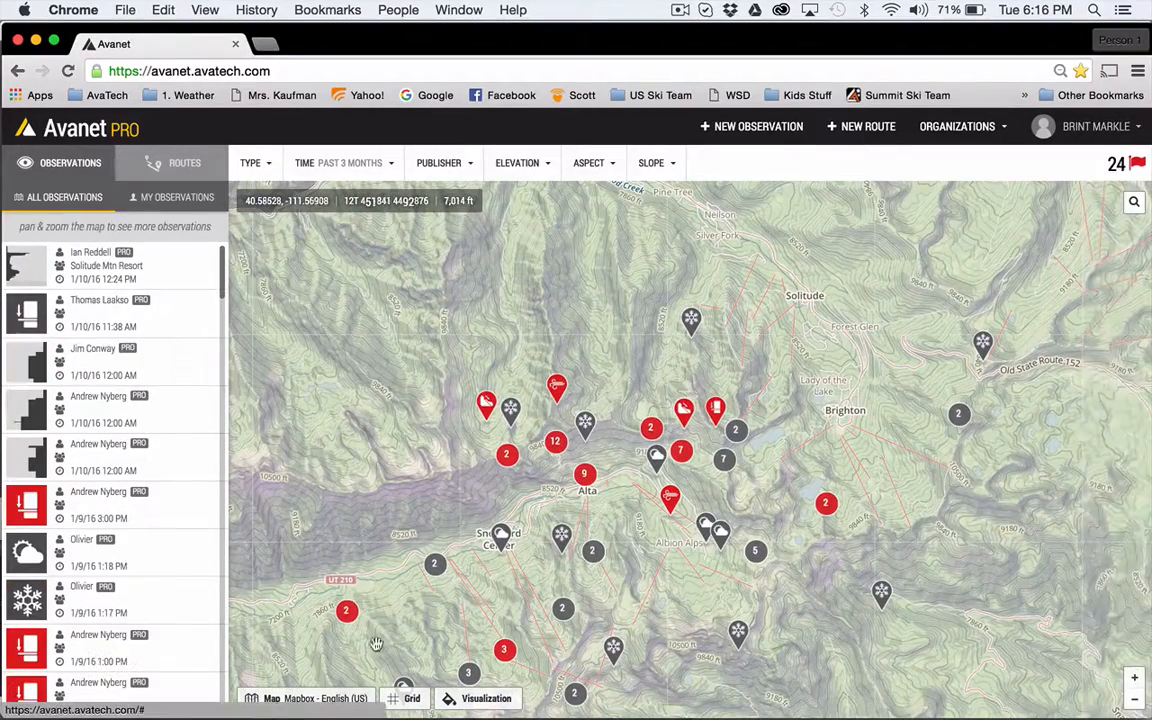
- Preview the USGS National Map, CalTopo USGS 7.5', ArcGIS US and ArcGIS World topo base layers on the map
left_click(297, 700)
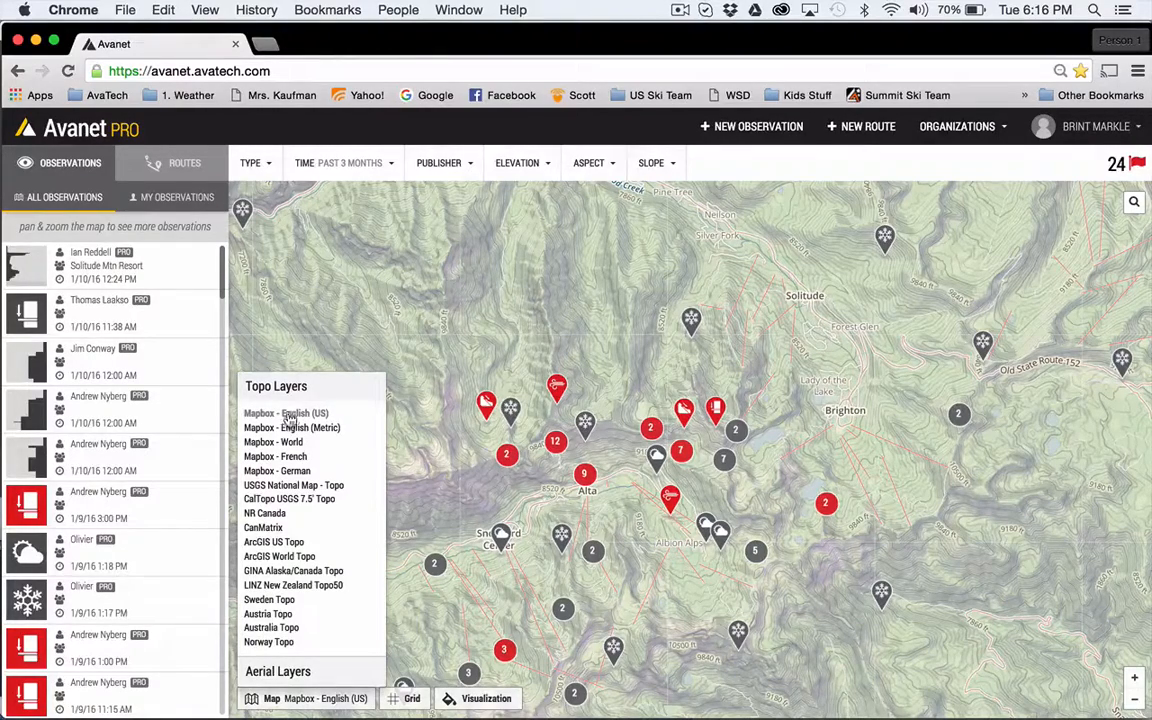
left_click(269, 488)
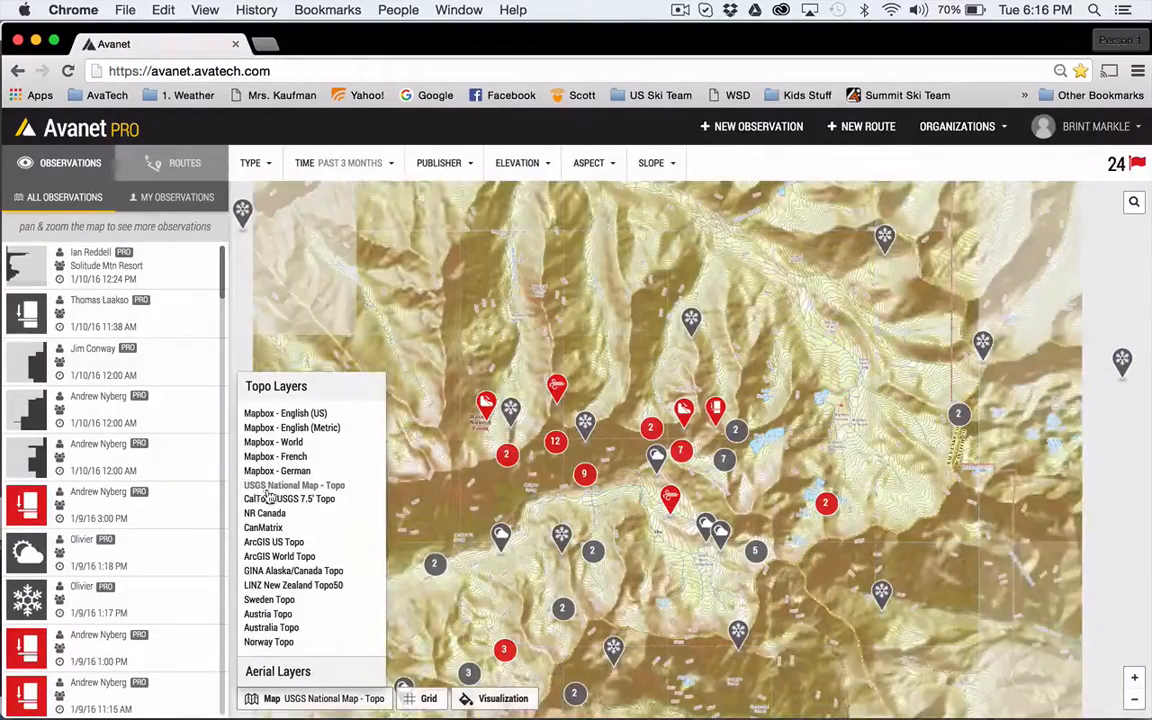
left_click(268, 500)
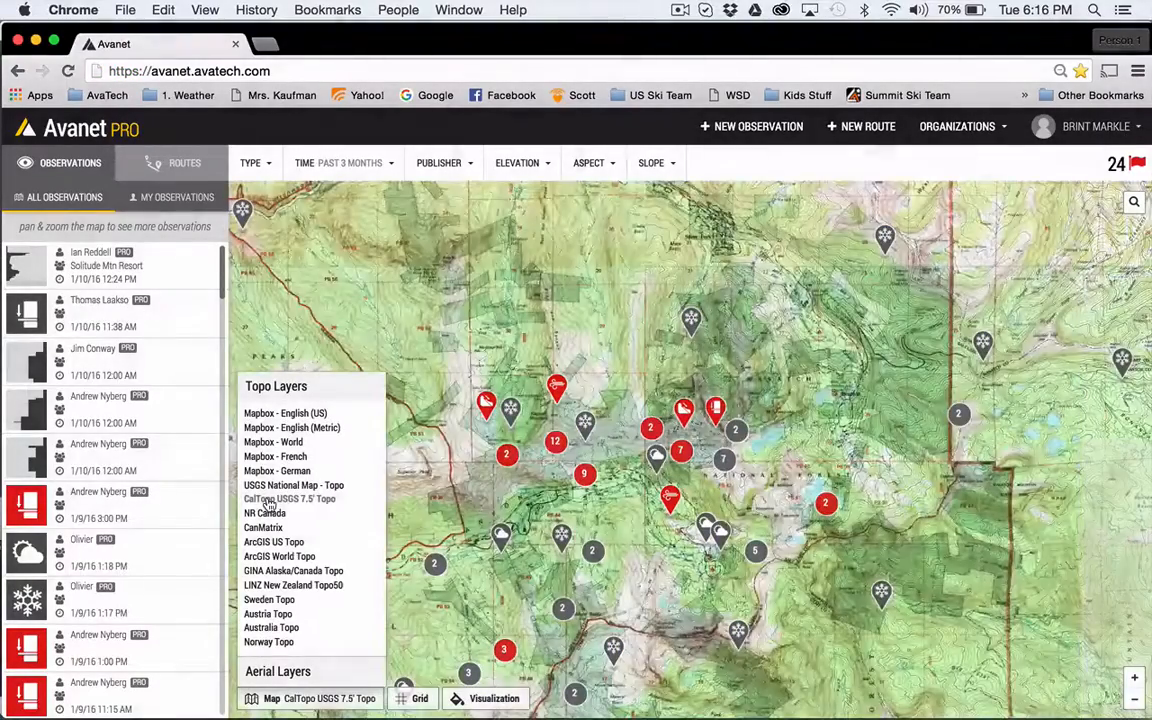
left_click(270, 542)
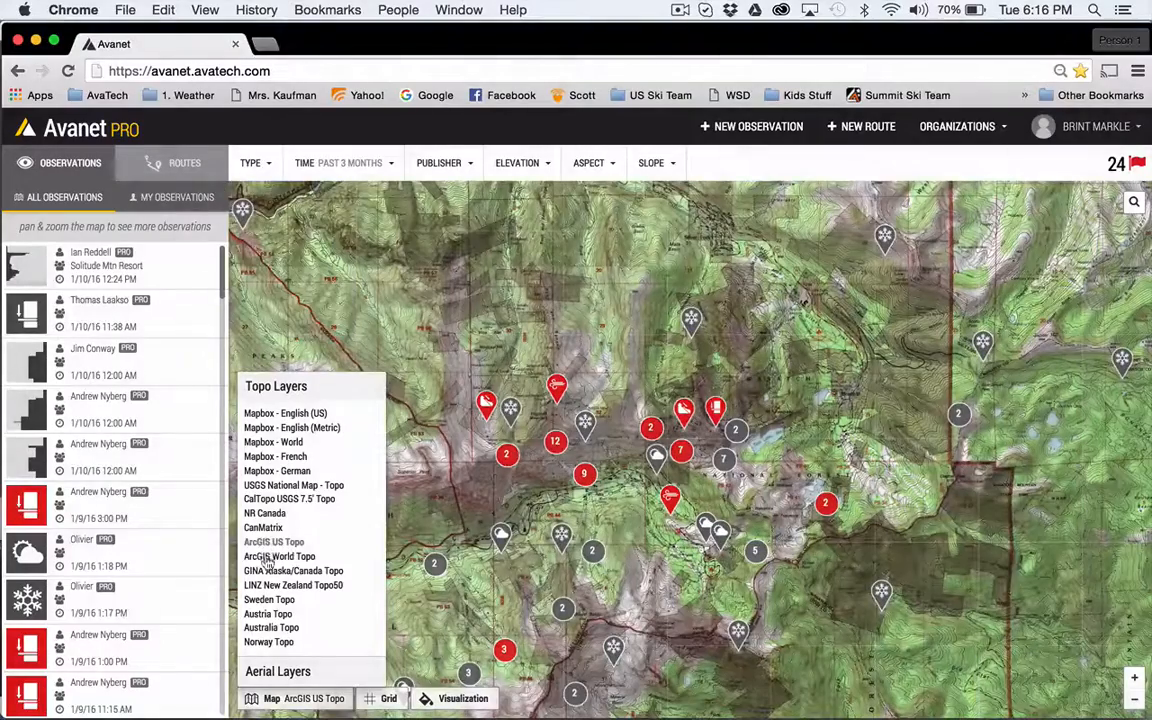
left_click(268, 557)
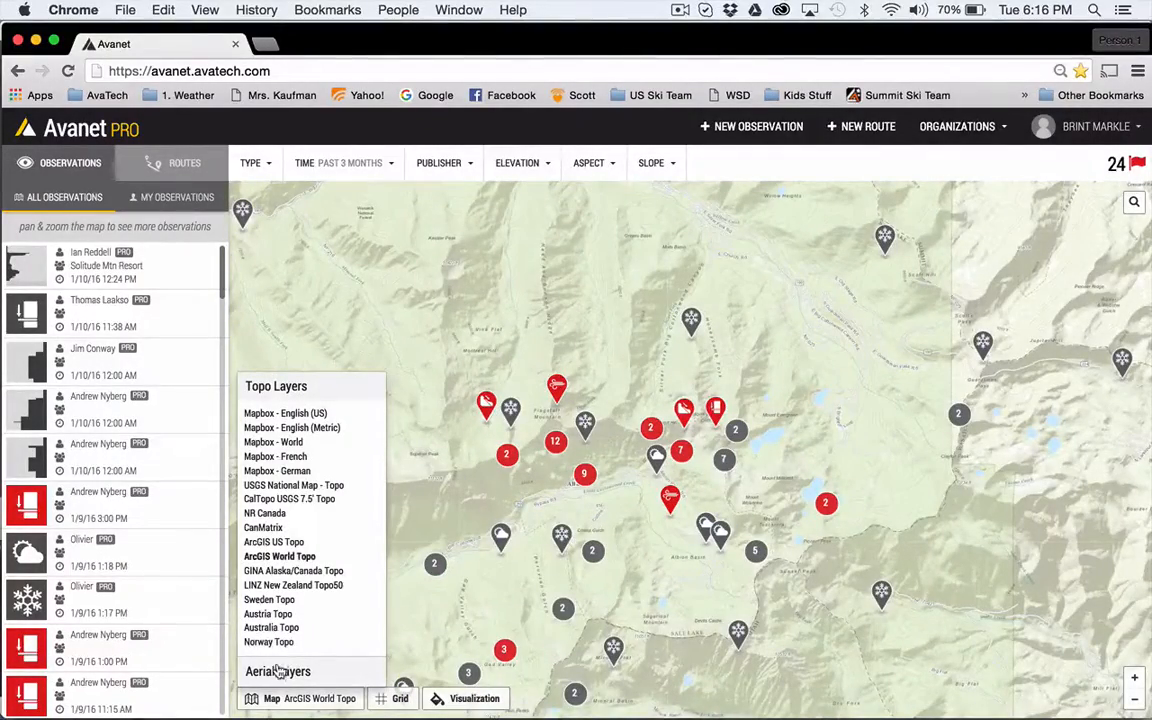
- Preview the aerial base layers Mapbox Imagery, ArcGIS World Imagery and USGS National Map - Imagery+Topo
left_click(280, 669)
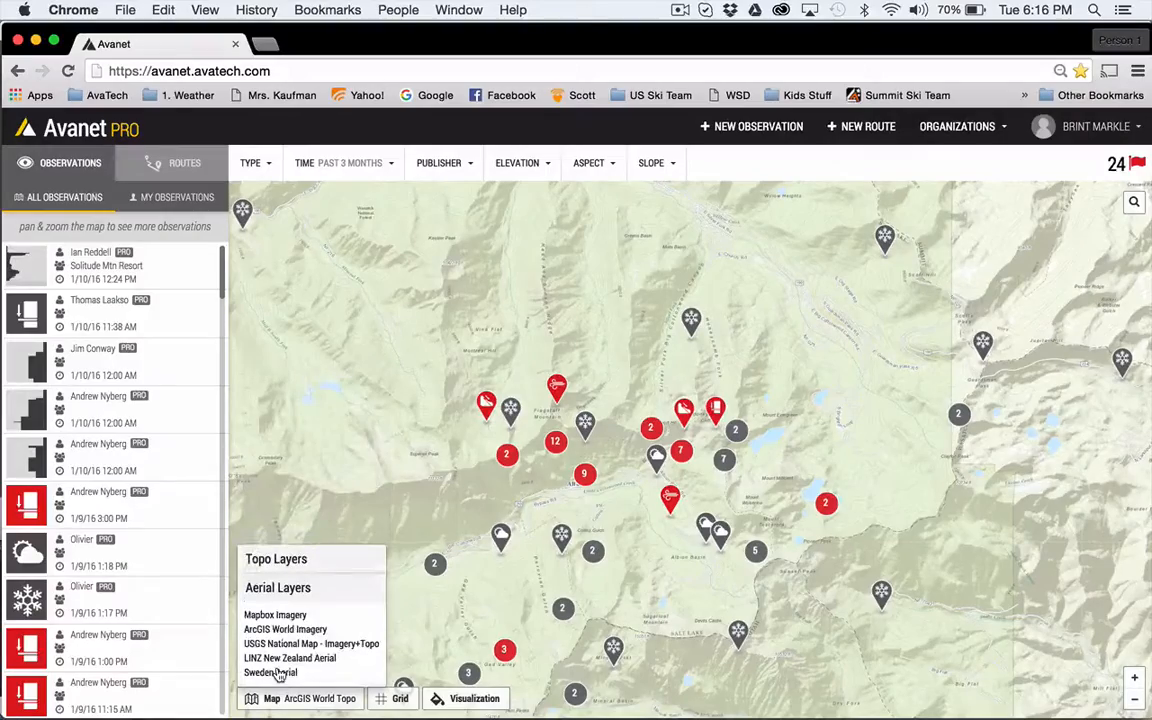
left_click(279, 615)
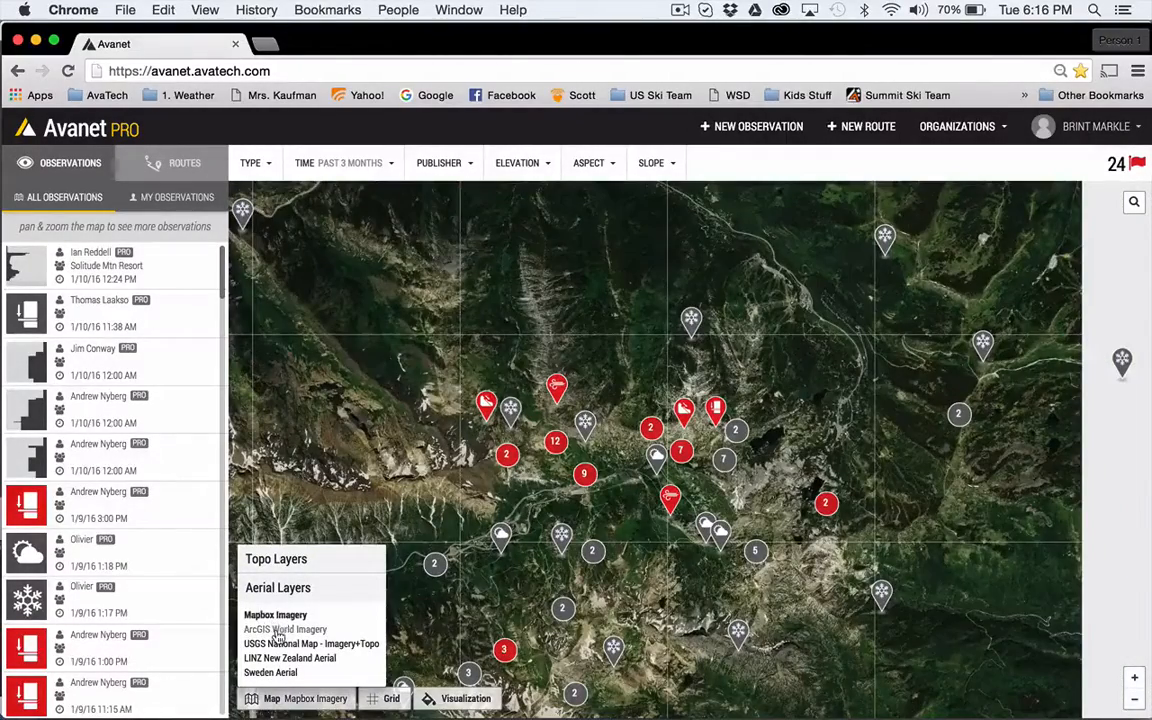
left_click(280, 630)
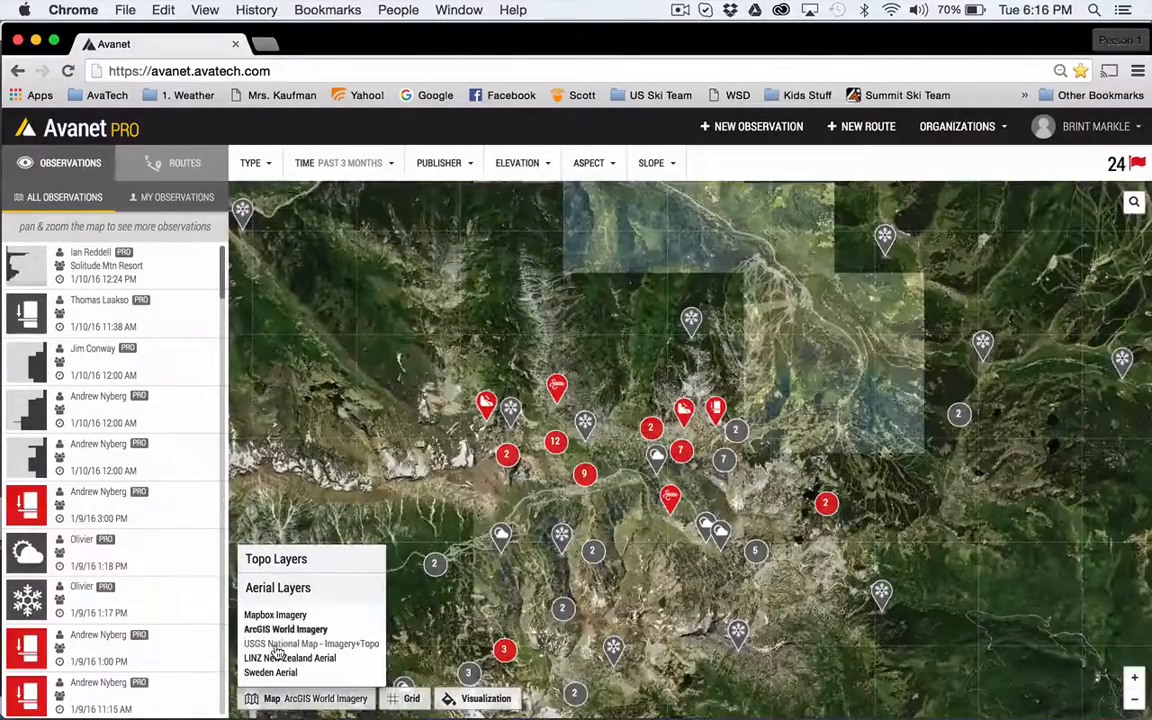
left_click(279, 644)
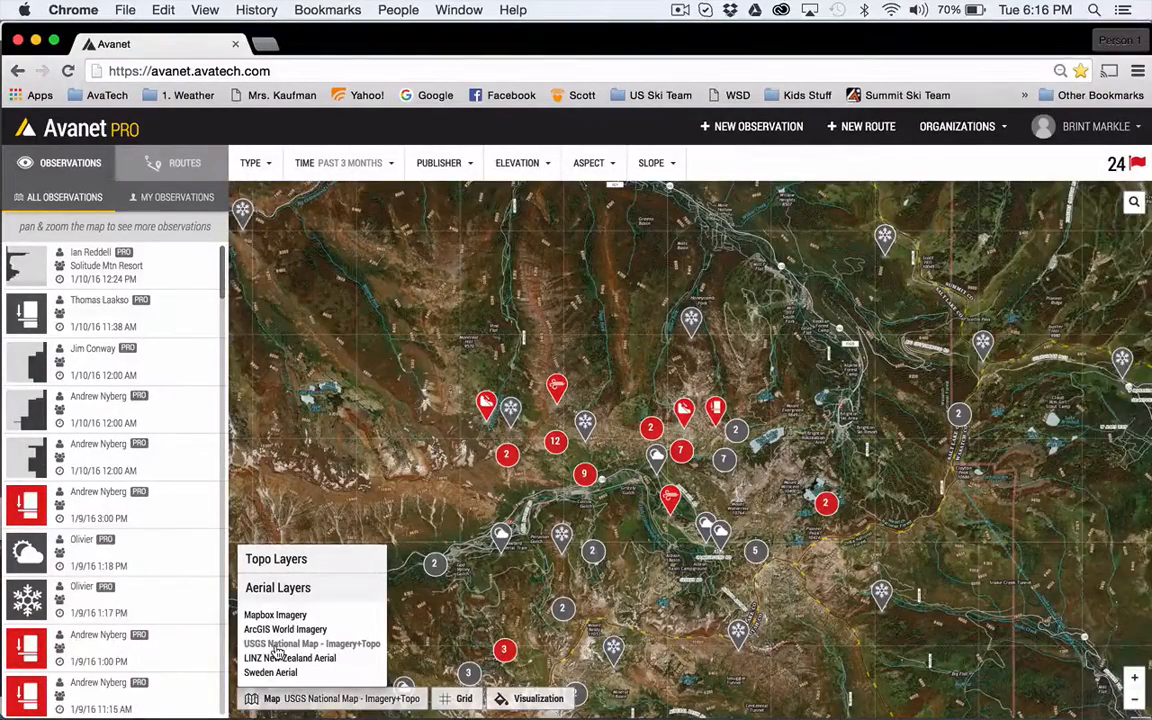
- Set the base map to the Mapbox - English (US) topo layer and close the layer list
left_click(255, 560)
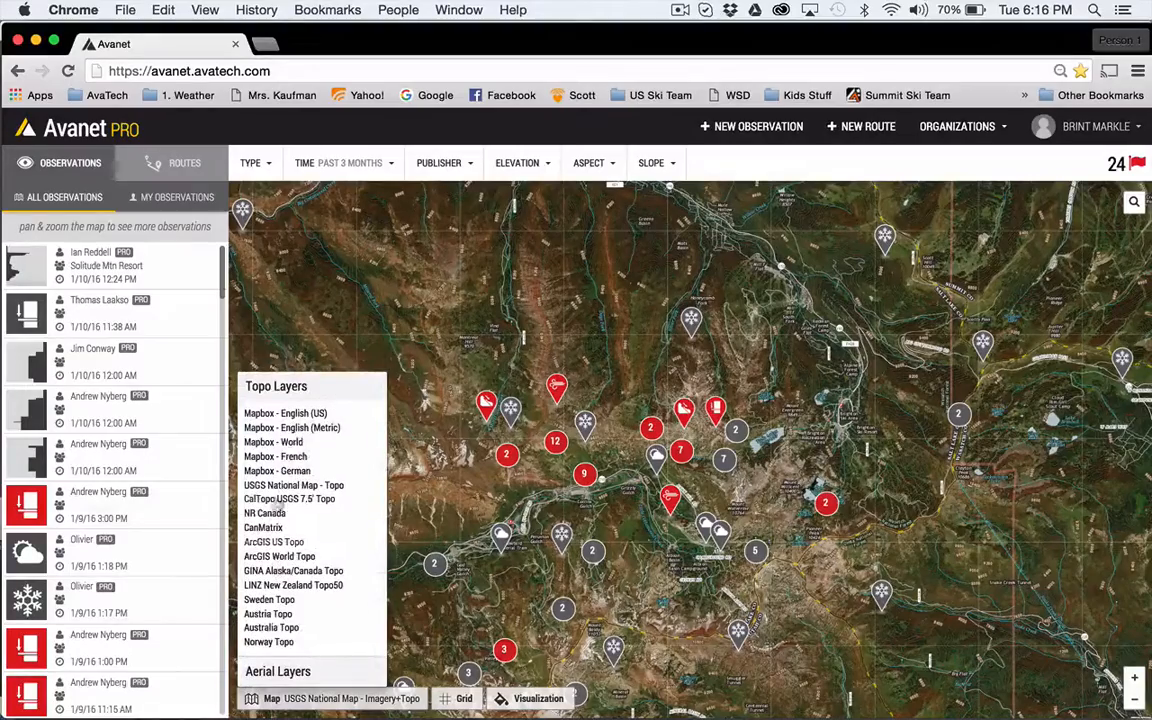
left_click(280, 413)
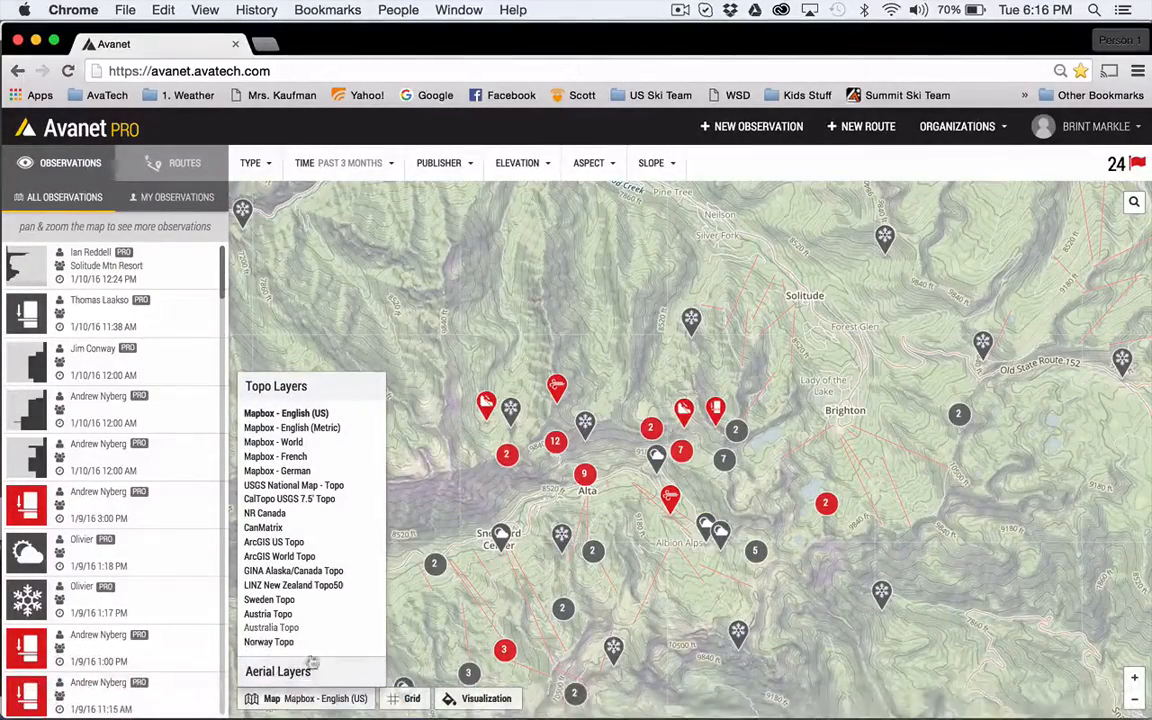
left_click(297, 702)
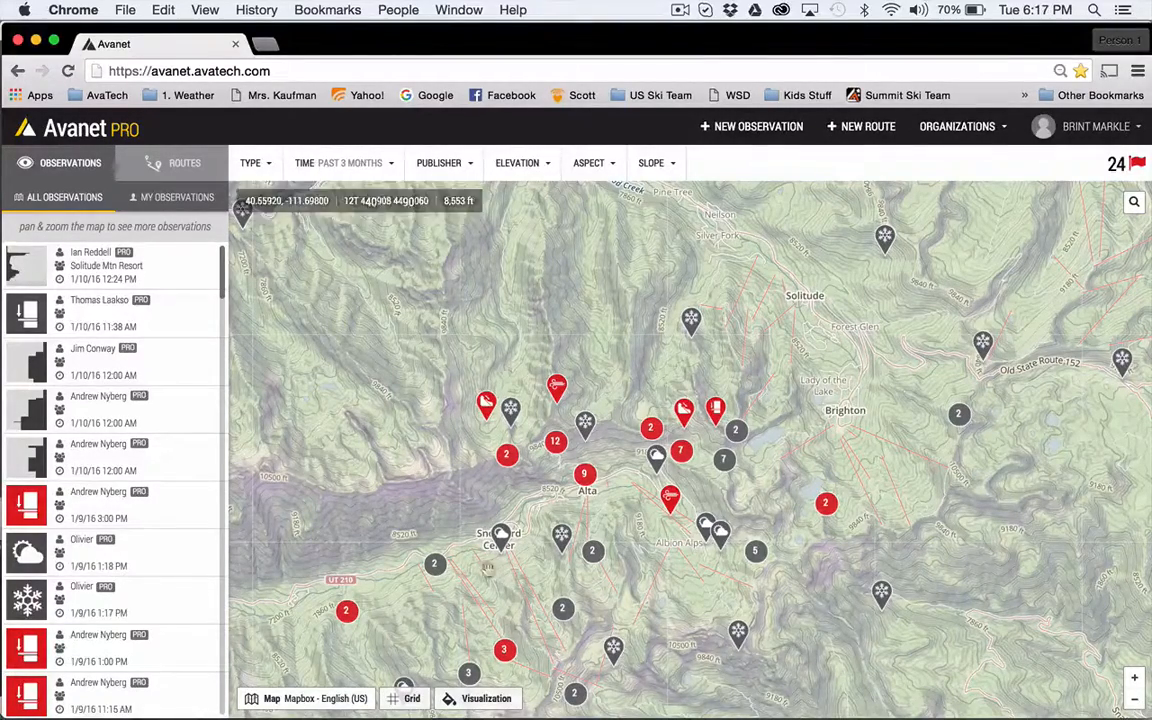
- Preview the Elevation, Slope and Aspect terrain visualizations in turn, then switch the overlay off
left_click(488, 705)
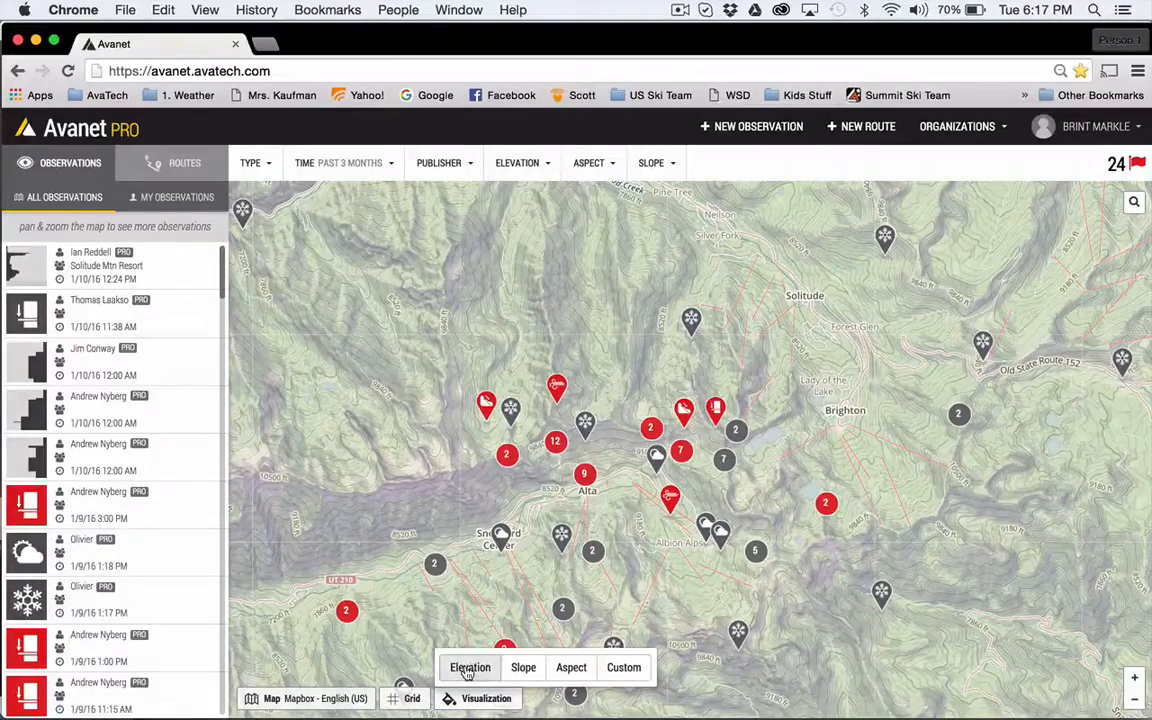
left_click(468, 670)
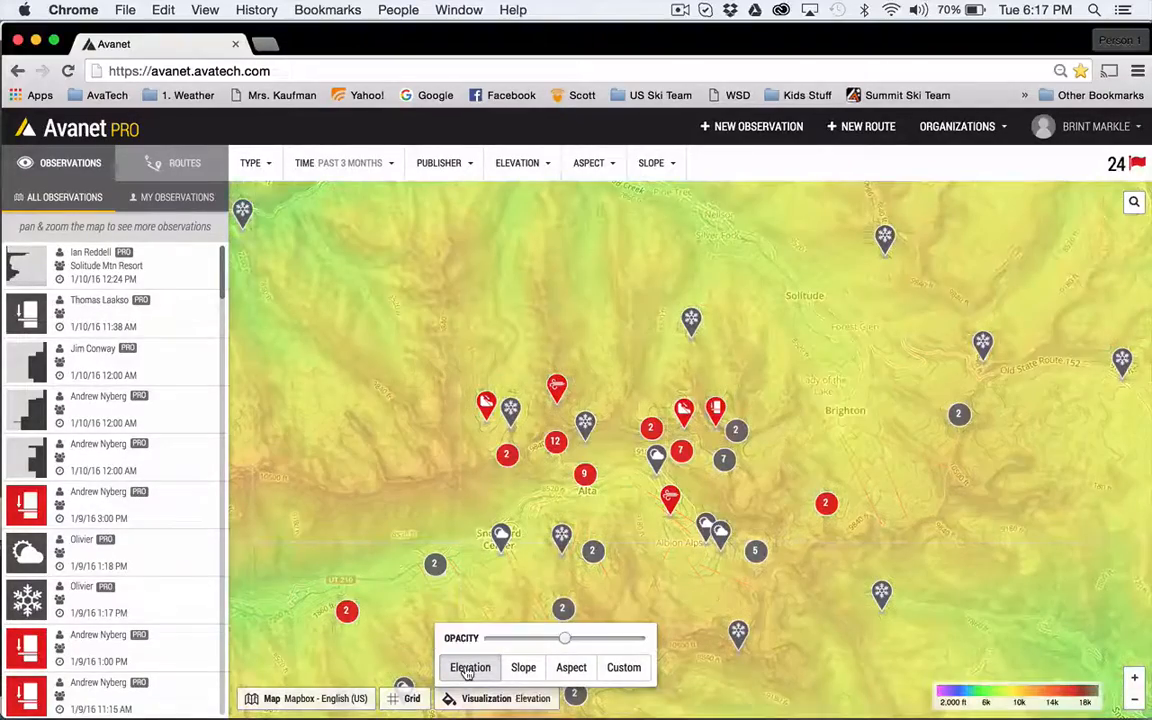
left_click(526, 670)
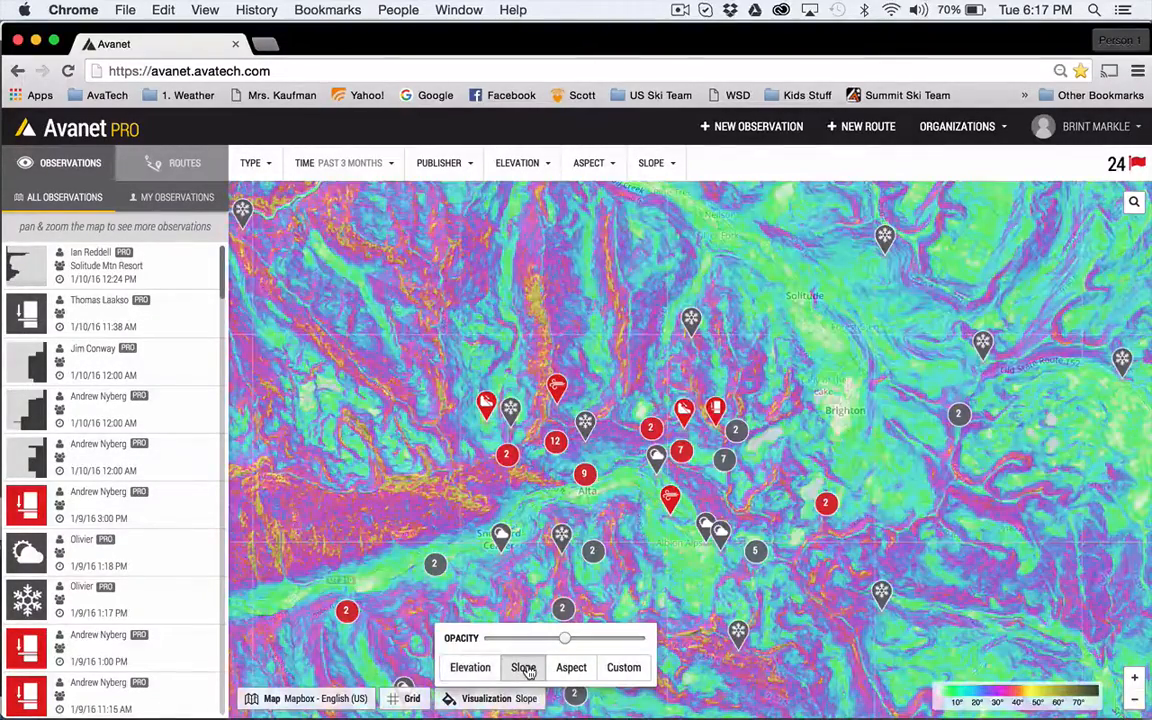
left_click(572, 670)
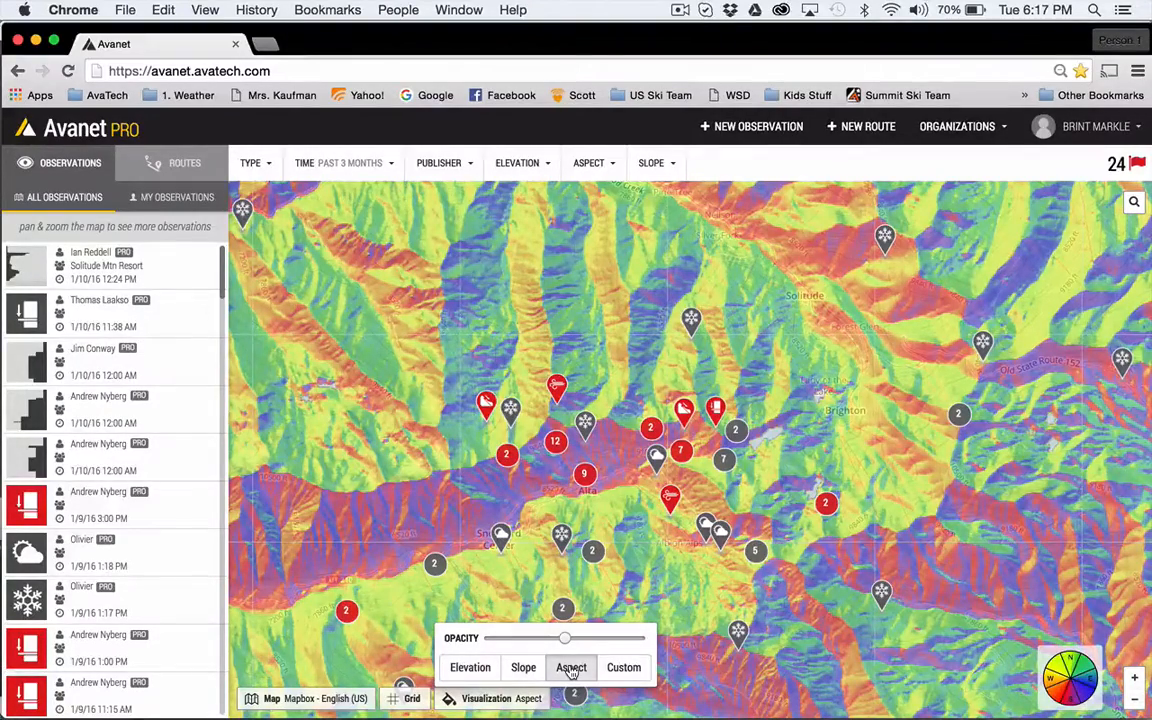
left_click(571, 669)
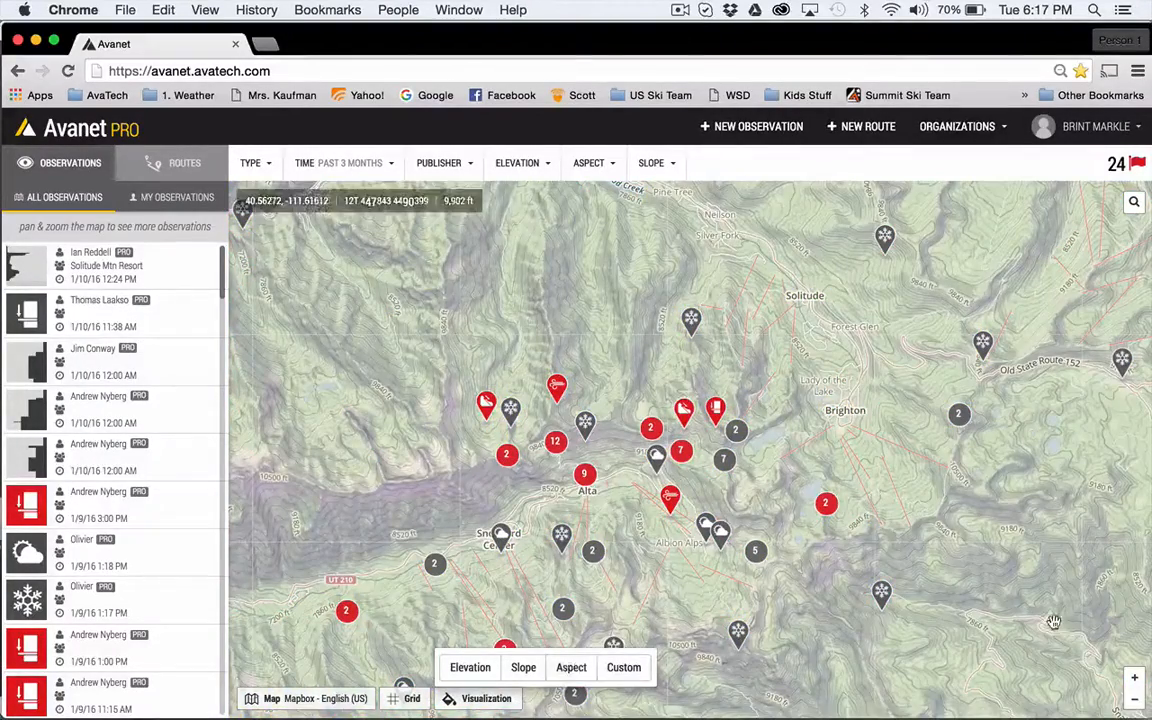
- Apply a custom terrain visualization to the ridges between Alta and Twin Lakes with a minimum elevation of about 10,007 ft
left_click(1135, 679)
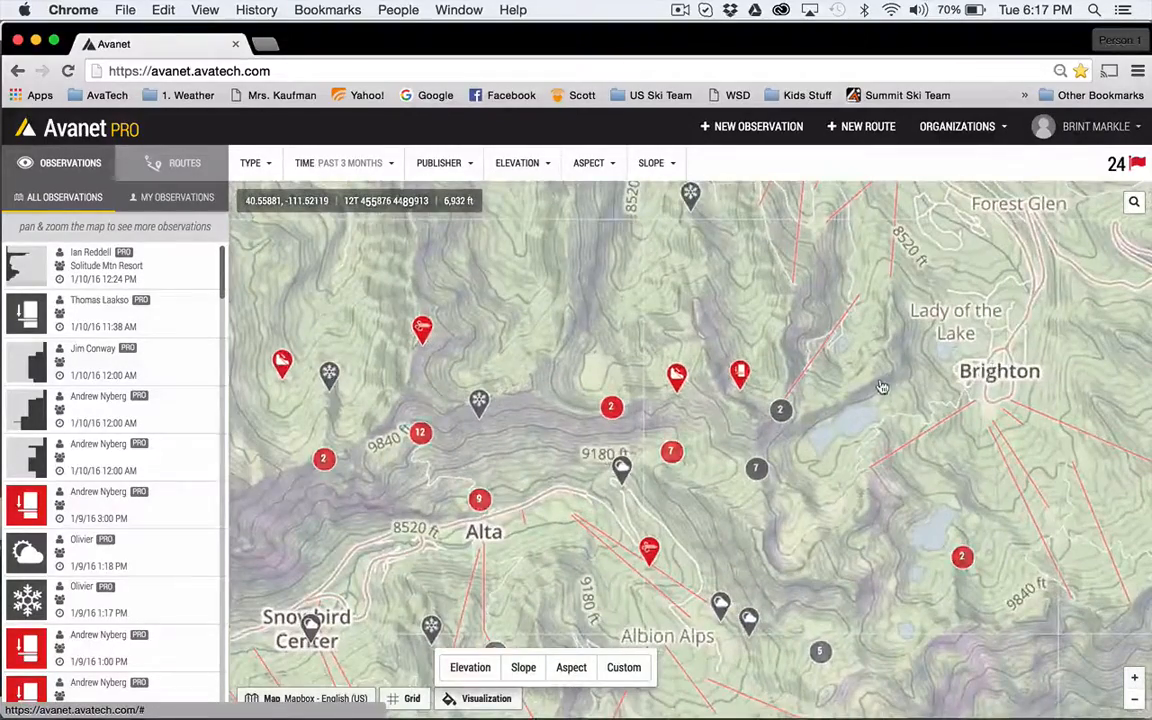
left_click(1135, 679)
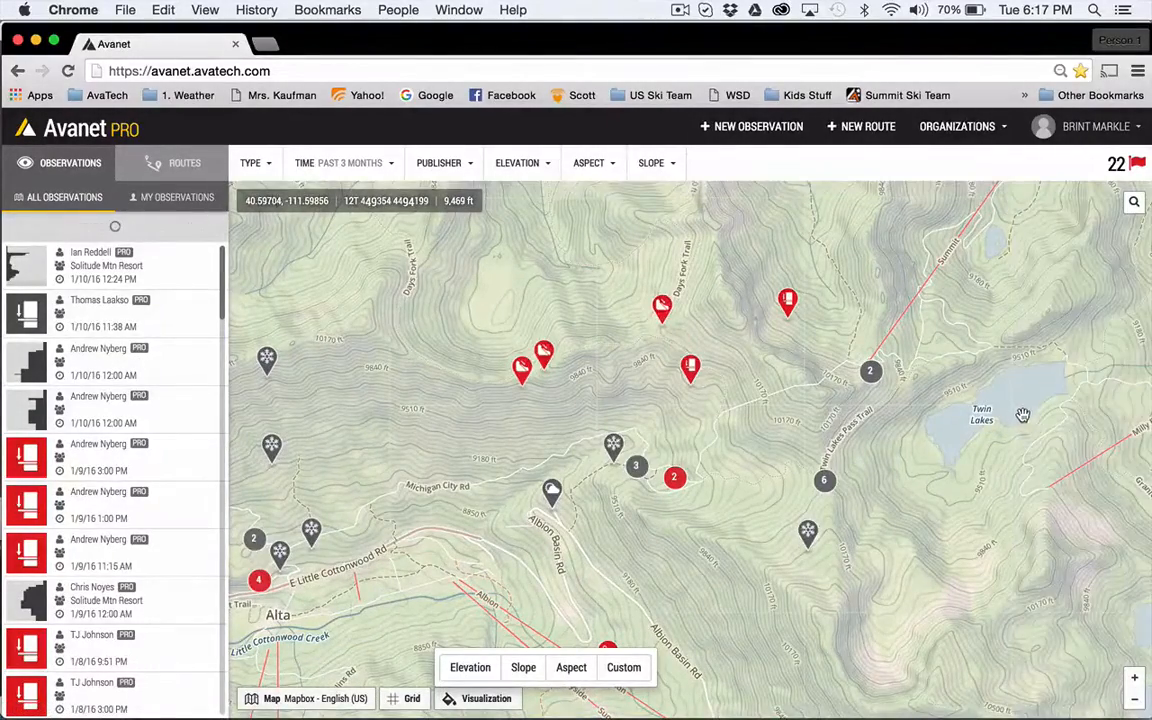
left_click_drag(1022, 412, 983, 420)
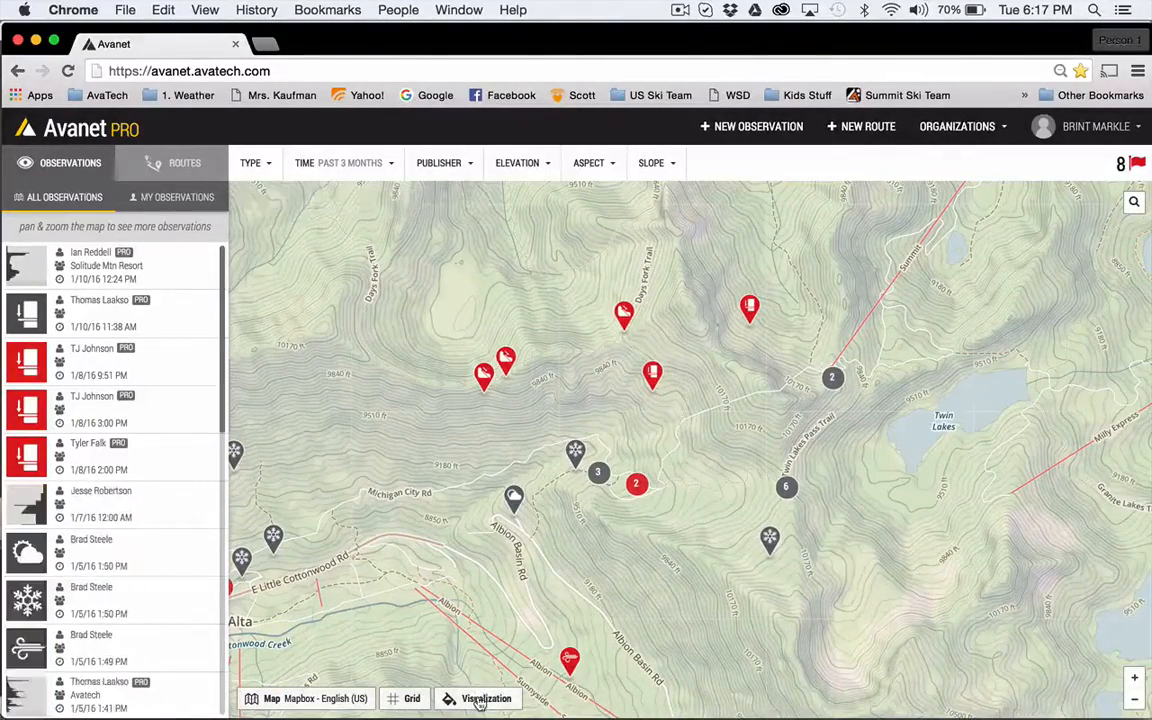
left_click(480, 700)
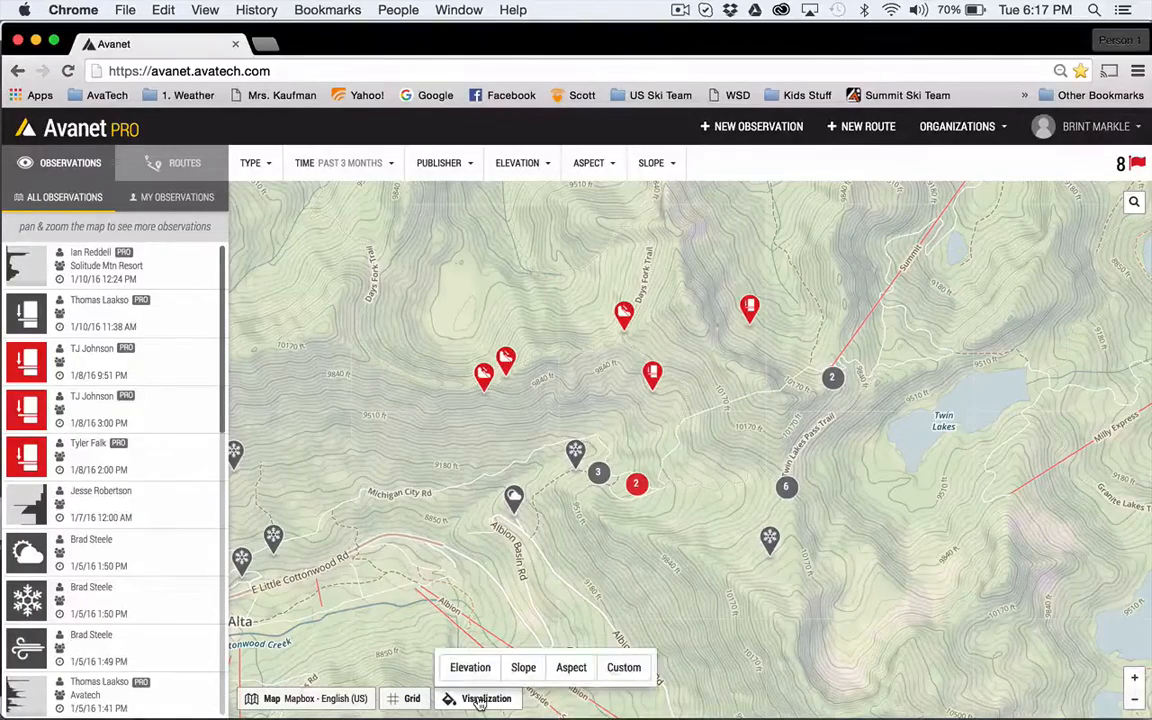
left_click(624, 668)
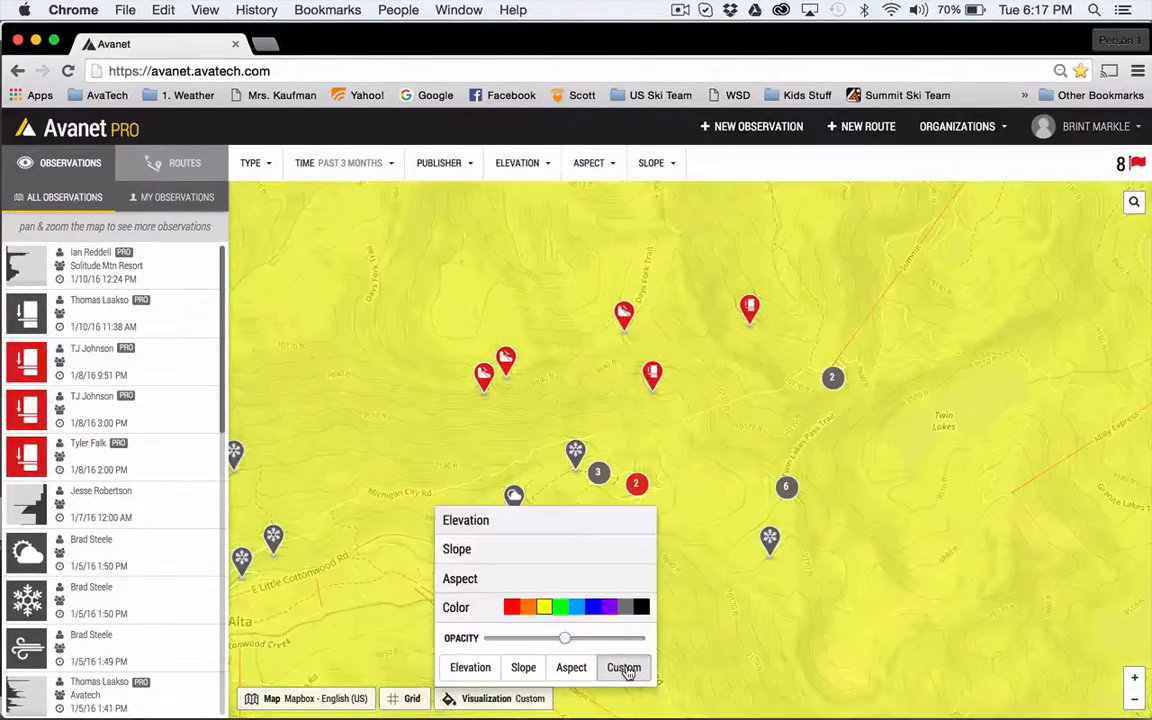
left_click(505, 520)
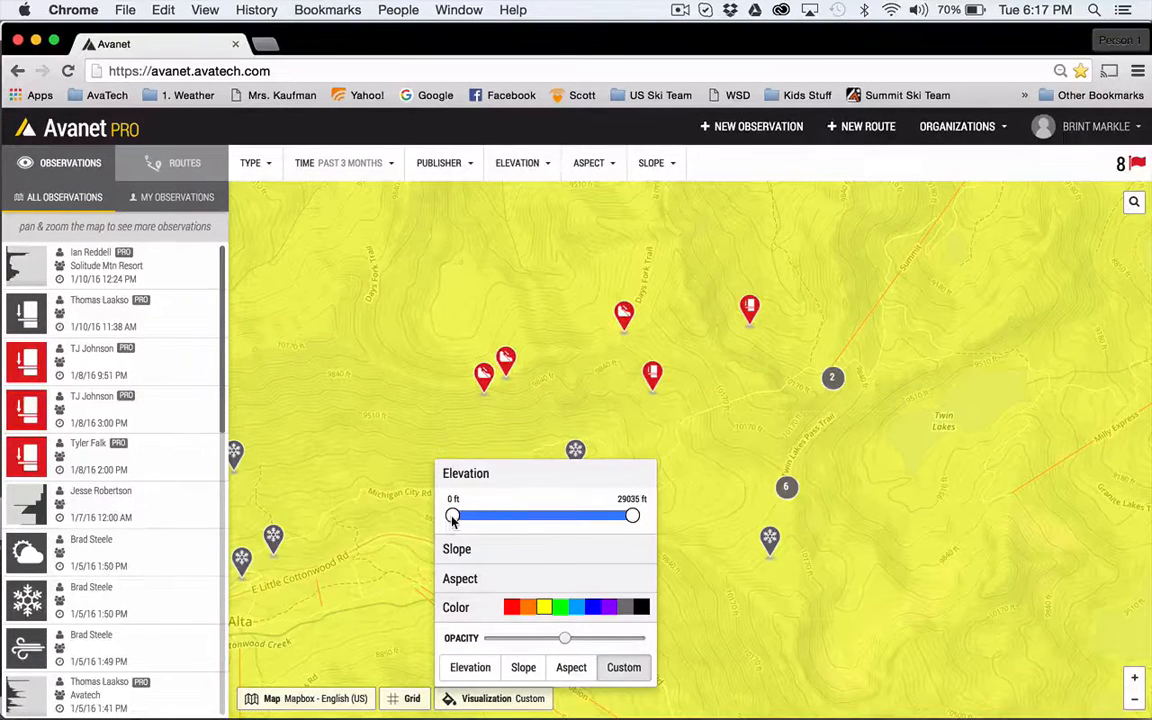
left_click_drag(455, 517, 514, 518)
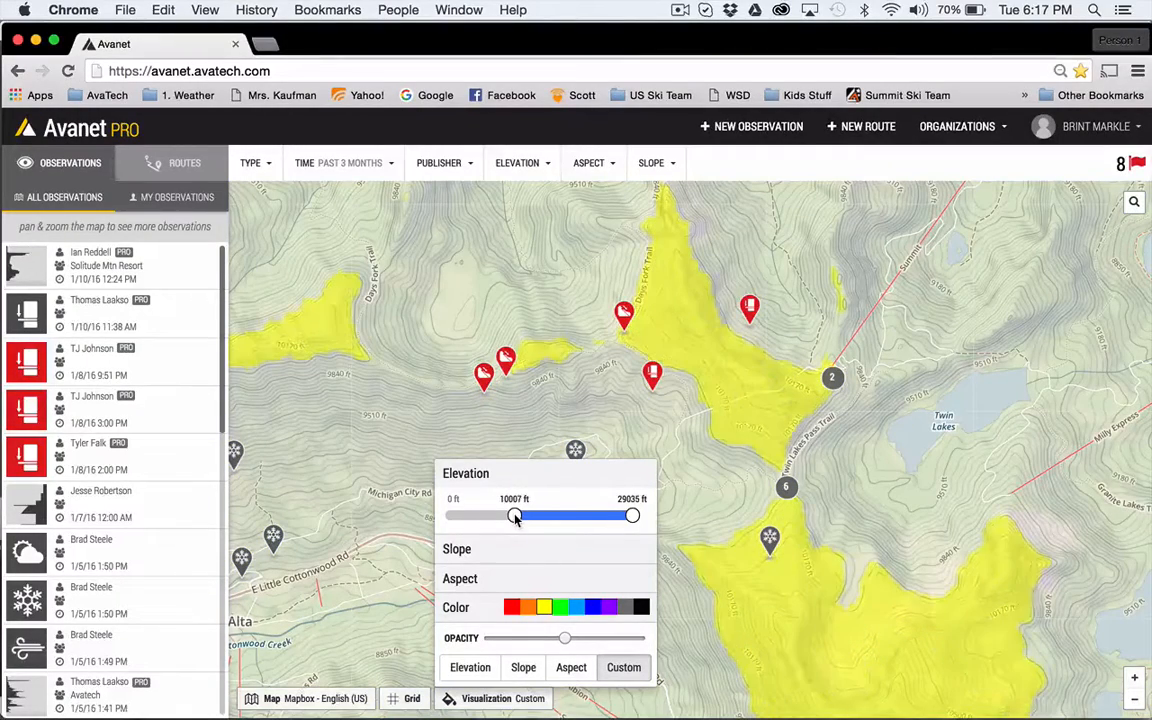
- Limit the custom overlay to slopes of at least 25° and to aspects from west through north to east
left_click(460, 549)
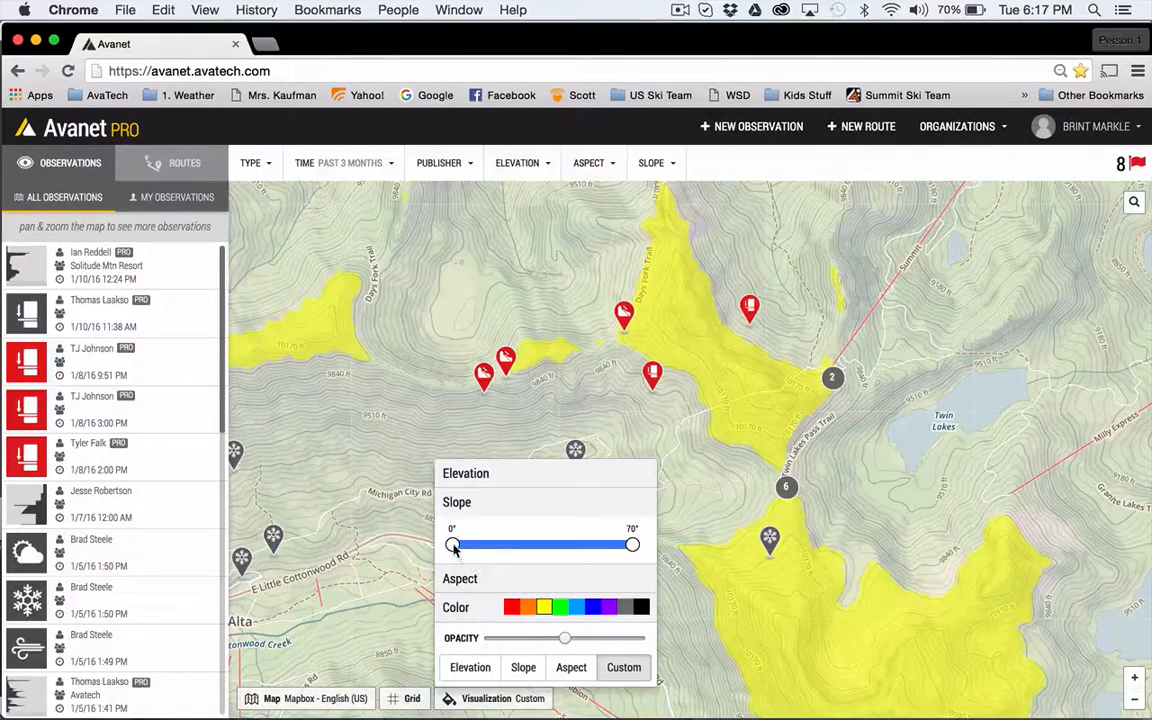
left_click_drag(452, 544, 514, 546)
left_click(474, 581)
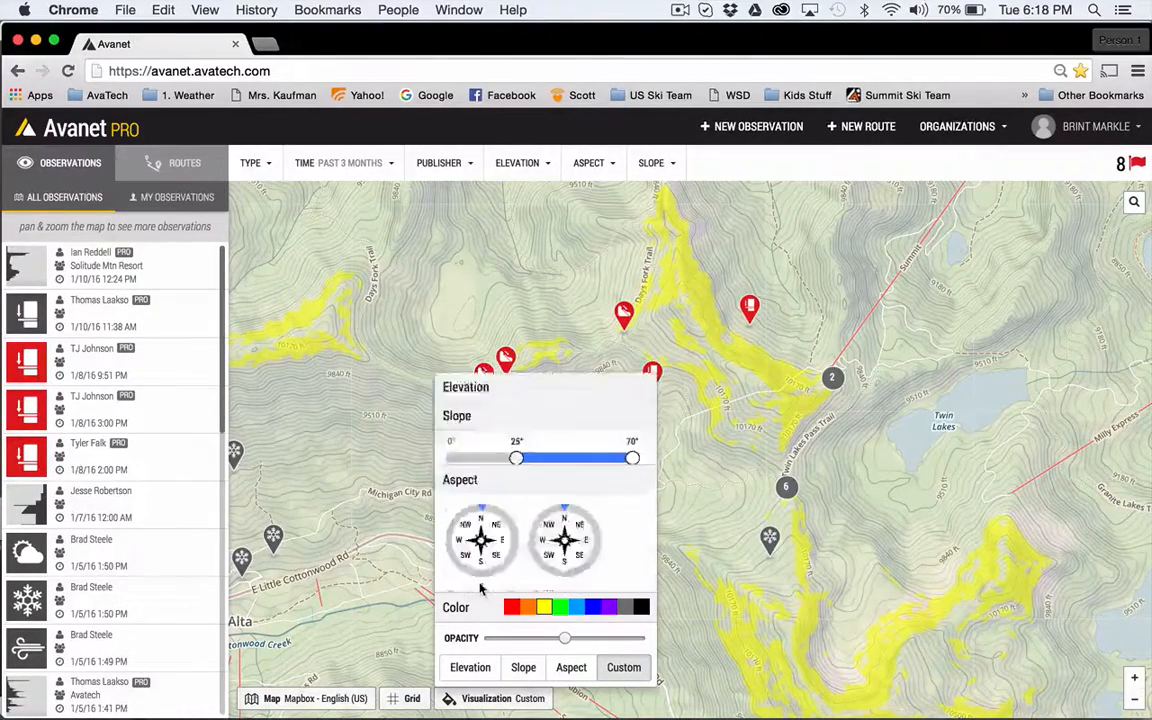
left_click(455, 541)
left_click(586, 543)
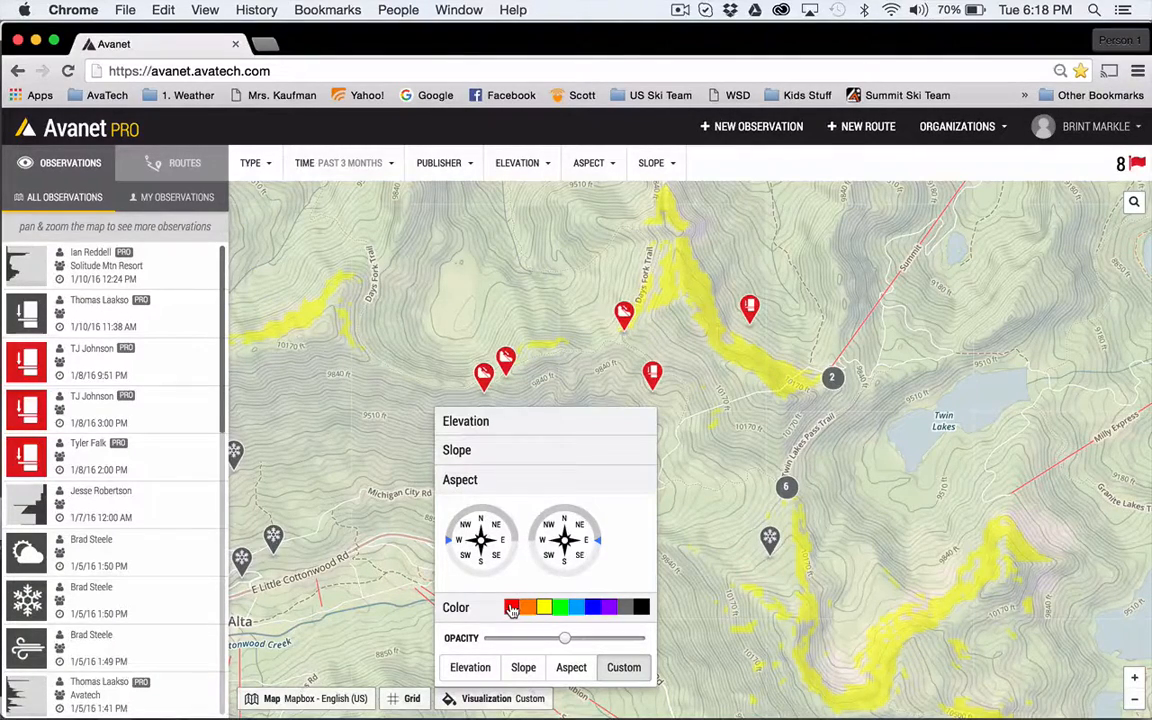
- Color the custom overlay red, adjust its opacity slightly and close the visualization settings
left_click(511, 608)
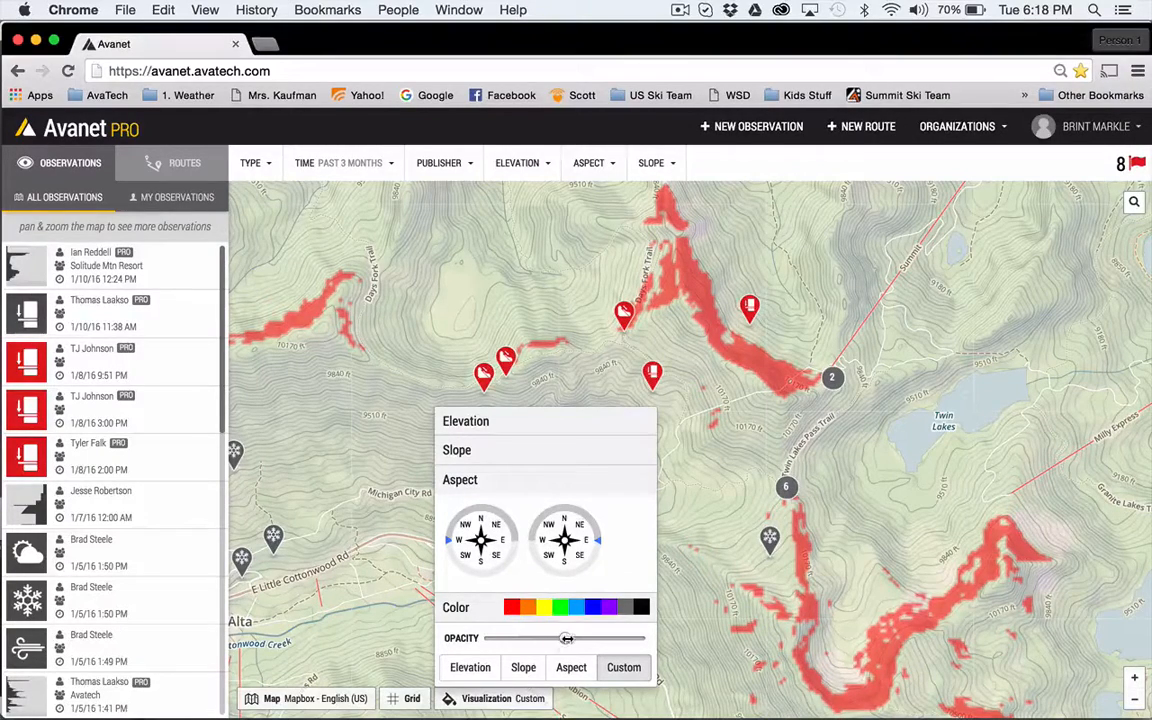
left_click_drag(565, 638, 557, 640)
left_click(505, 699)
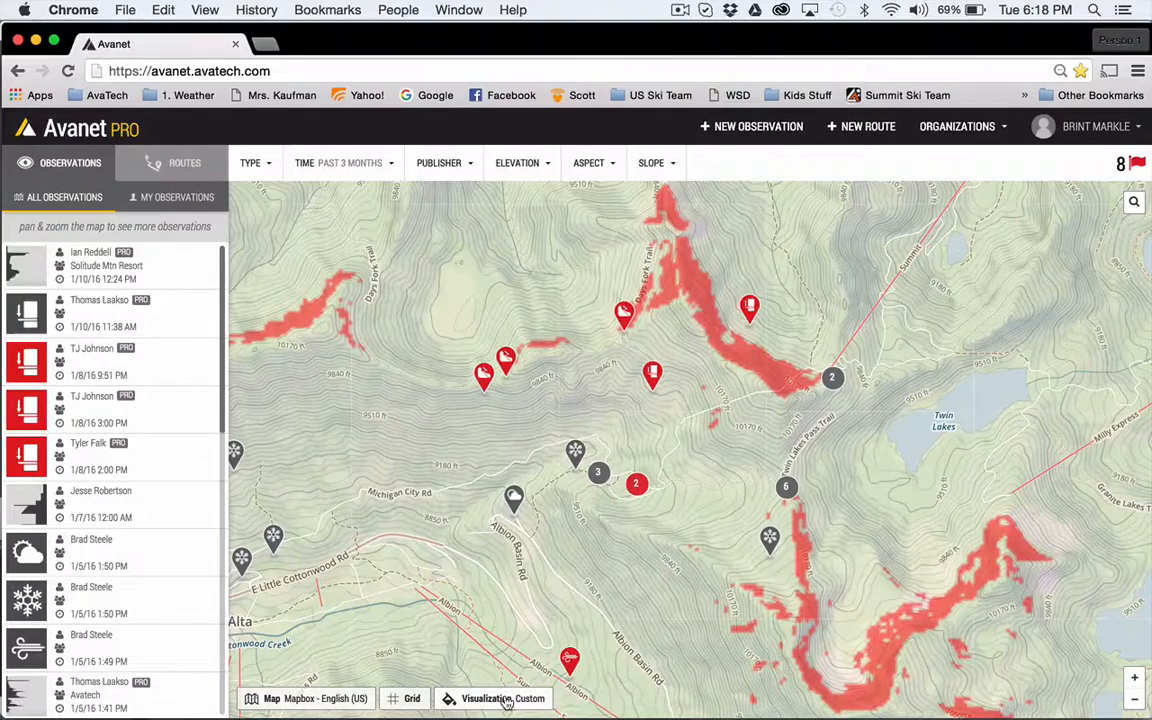
- Start a new route on the road near Alta and plot its first five points eastward past Albion Basin Rd, about 0.6 mi long
left_click(863, 131)
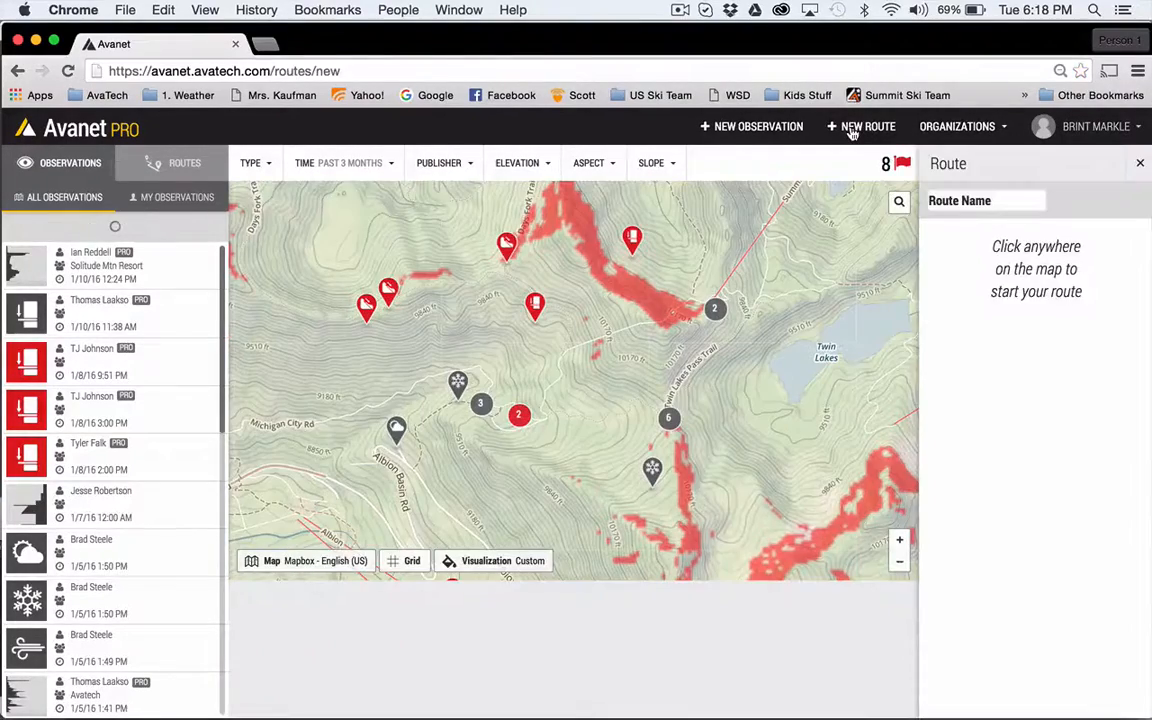
left_click_drag(329, 463, 352, 462)
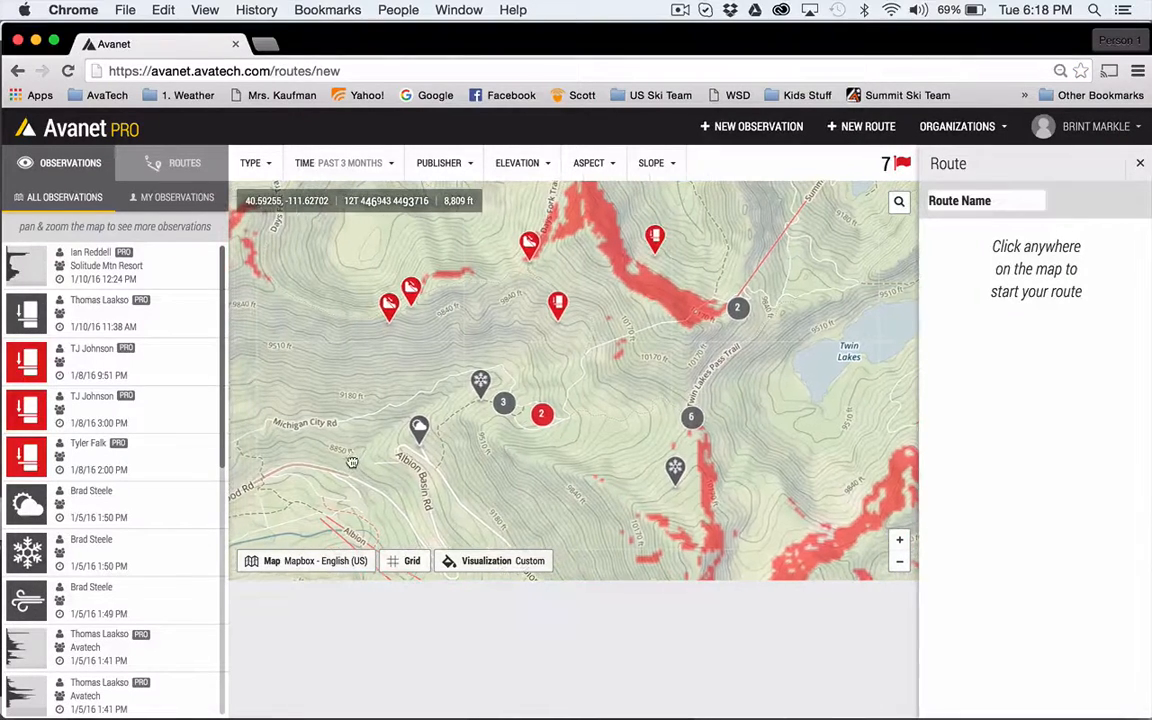
left_click(347, 480)
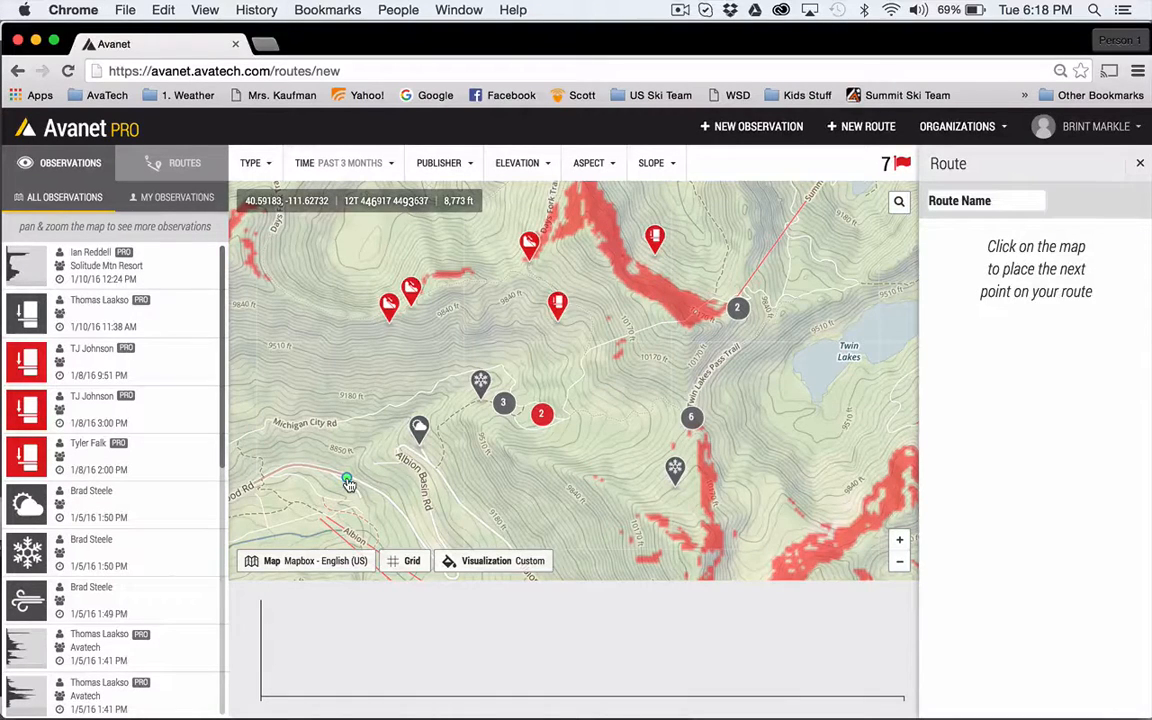
left_click(379, 452)
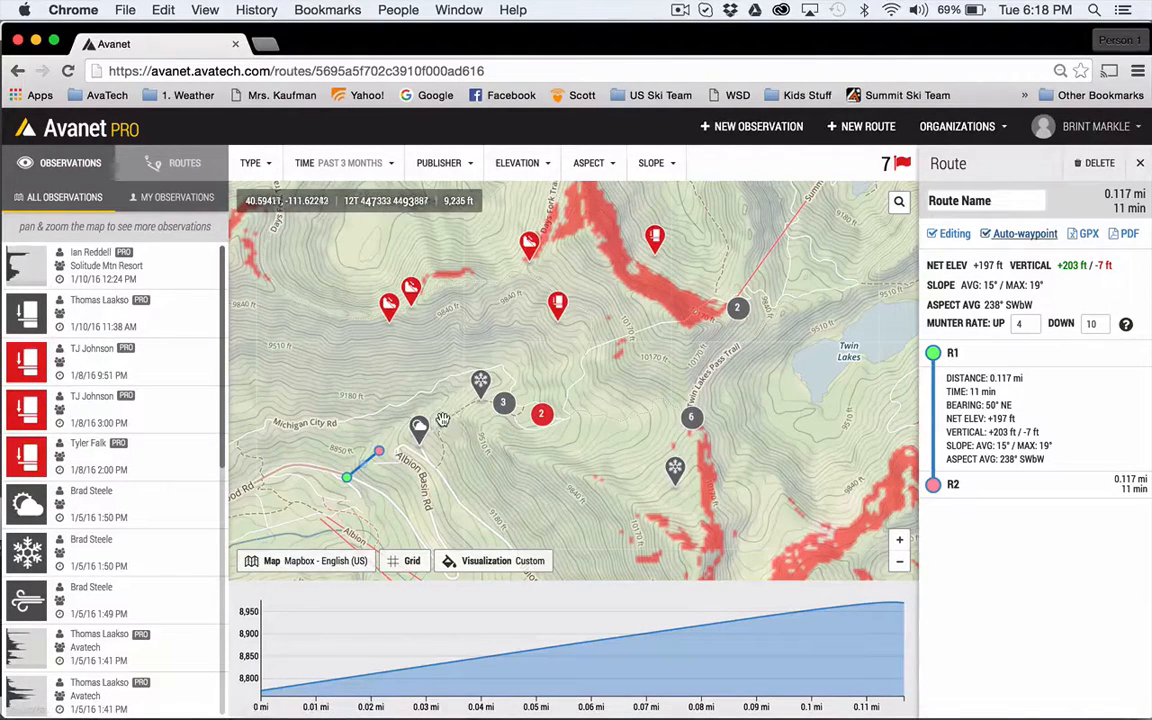
left_click(442, 418)
left_click(494, 418)
left_click(530, 452)
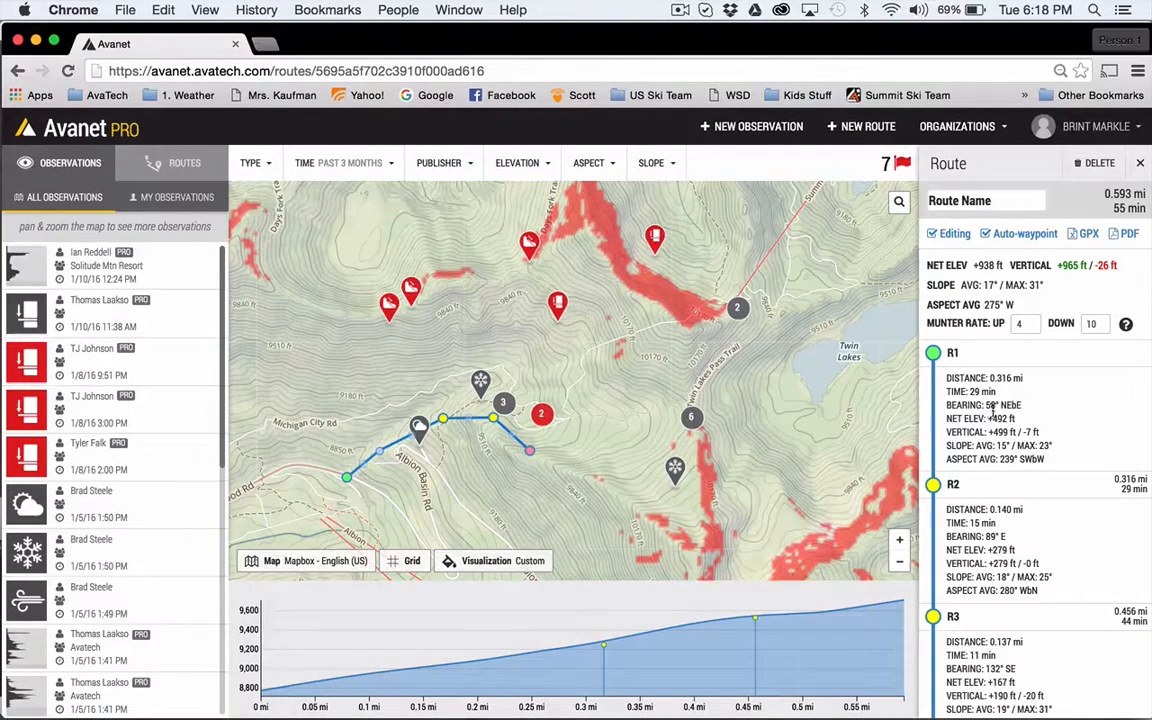
scroll(995, 412, "down", 2)
scroll(995, 412, "up", 2)
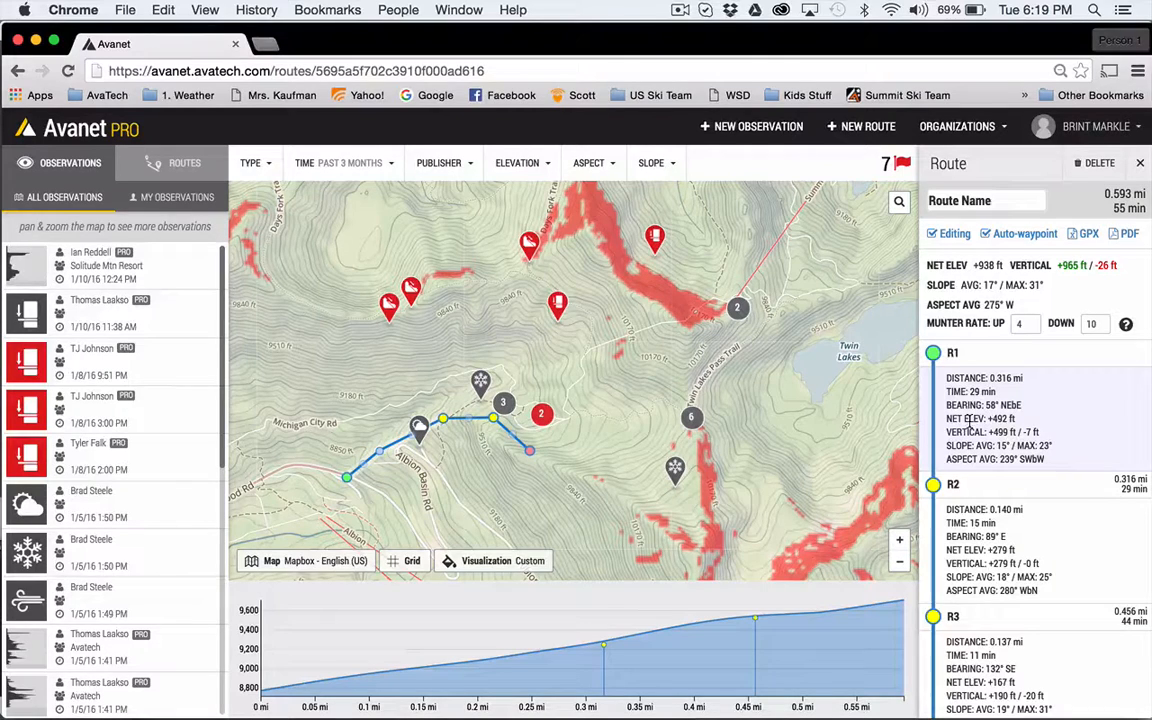
- Extend the route east to Twin Lakes Pass Trail and down to the shore of Twin Lakes, about 1.5 mi in total
left_click(585, 460)
left_click(636, 480)
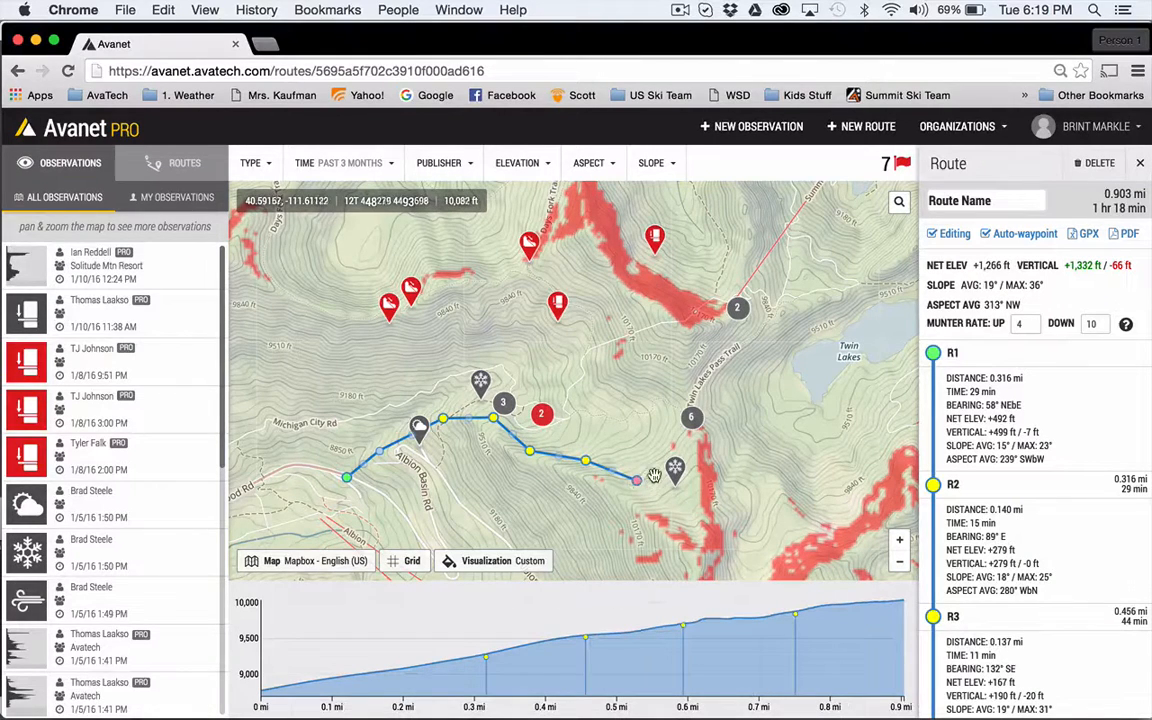
left_click(611, 430)
left_click_drag(611, 430, 663, 444)
left_click(676, 416)
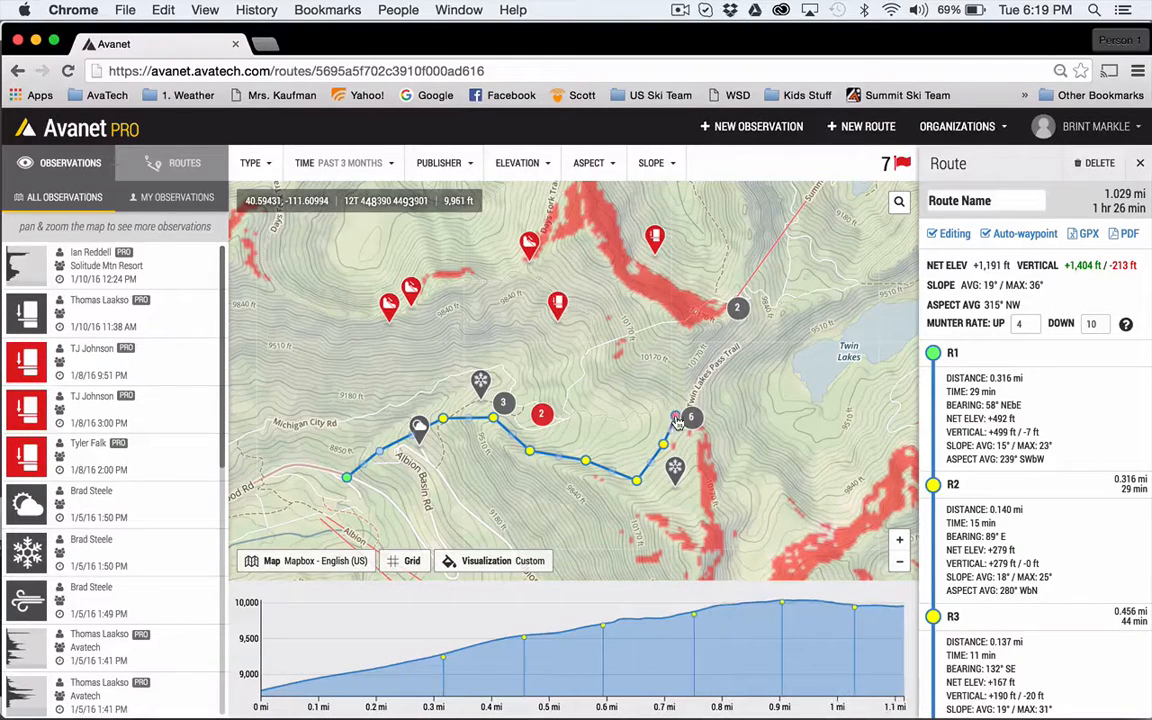
left_click(802, 389)
left_click(790, 373)
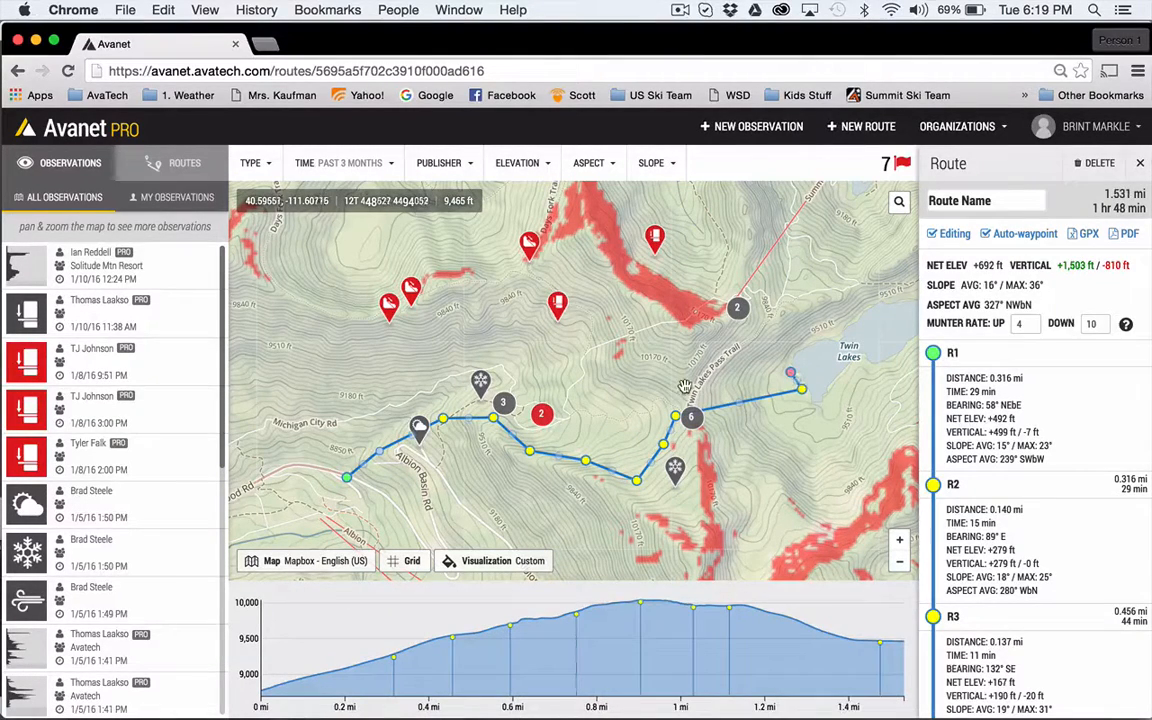
- Continue the route back over the pass, northwest to the ridge by Days Fork Trail and down beside its start, about 3.3 mi in total
left_click(680, 388)
left_click(654, 313)
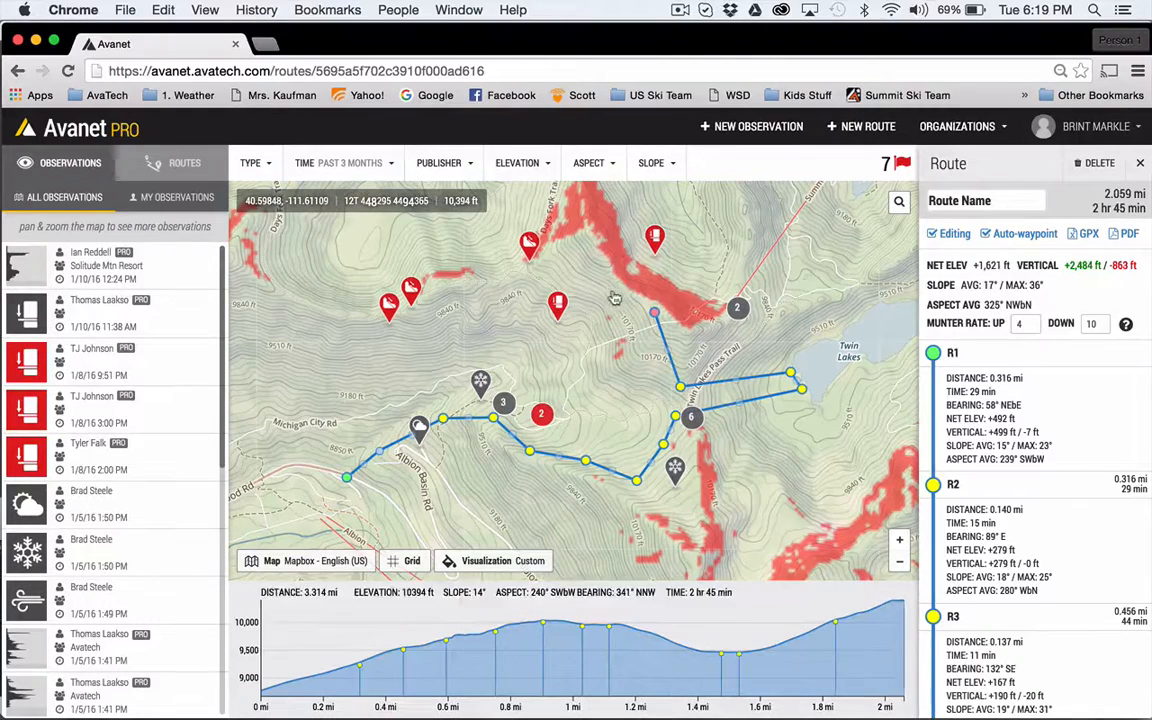
left_click(608, 289)
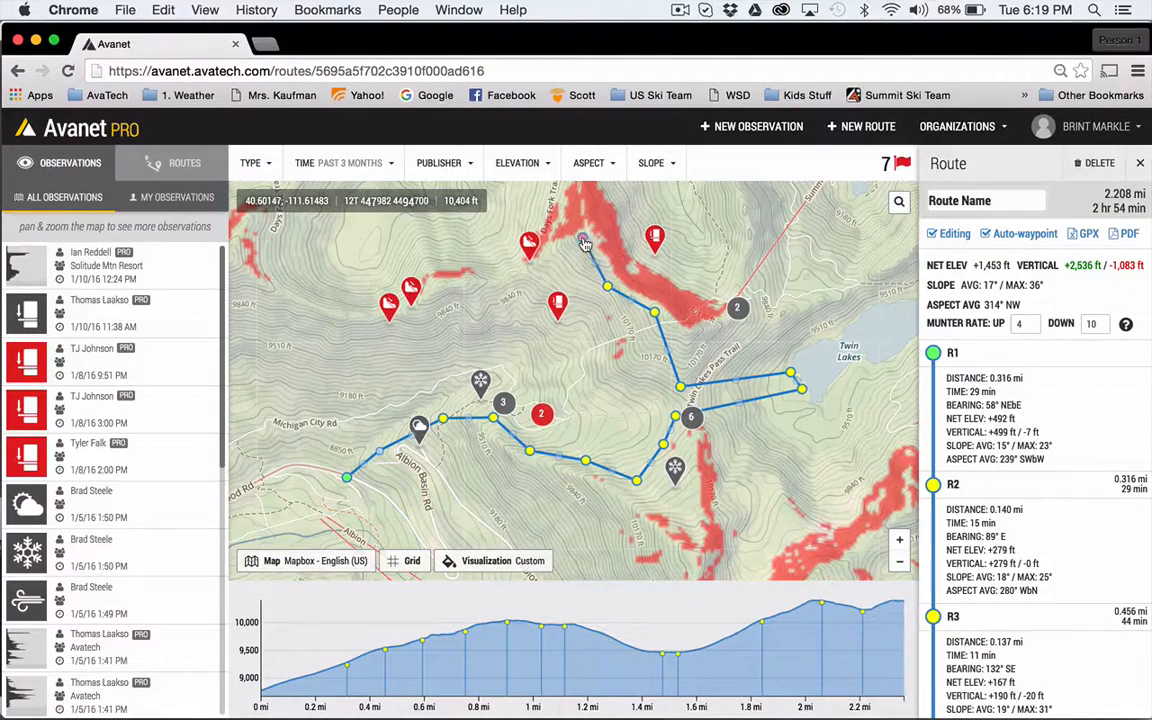
left_click(582, 237)
left_click(509, 375)
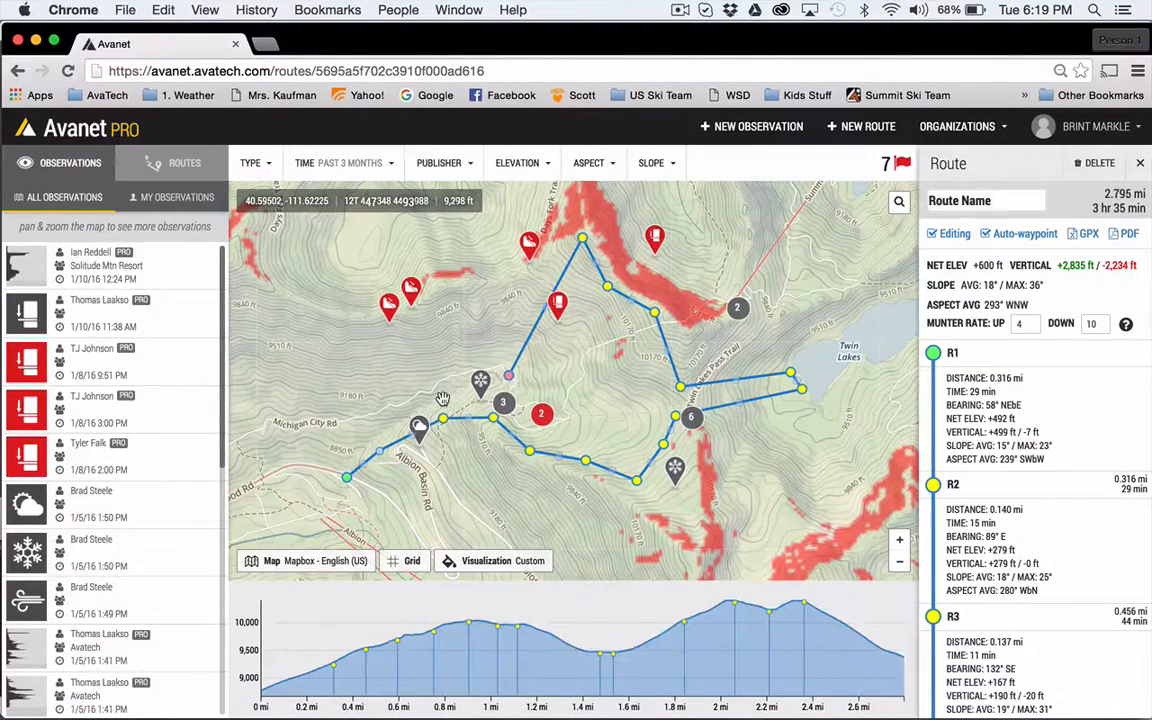
left_click(442, 397)
left_click(343, 463)
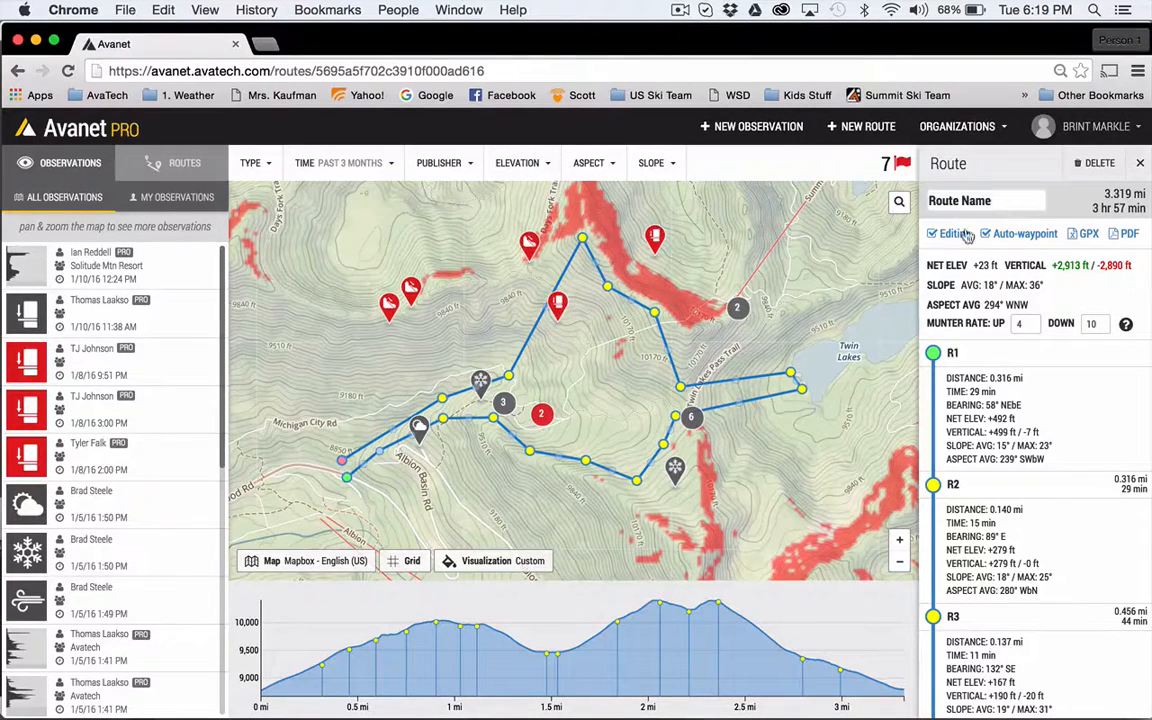
- Name the route "Grizzly Gulch Tour"
left_click_drag(1000, 200, 865, 182)
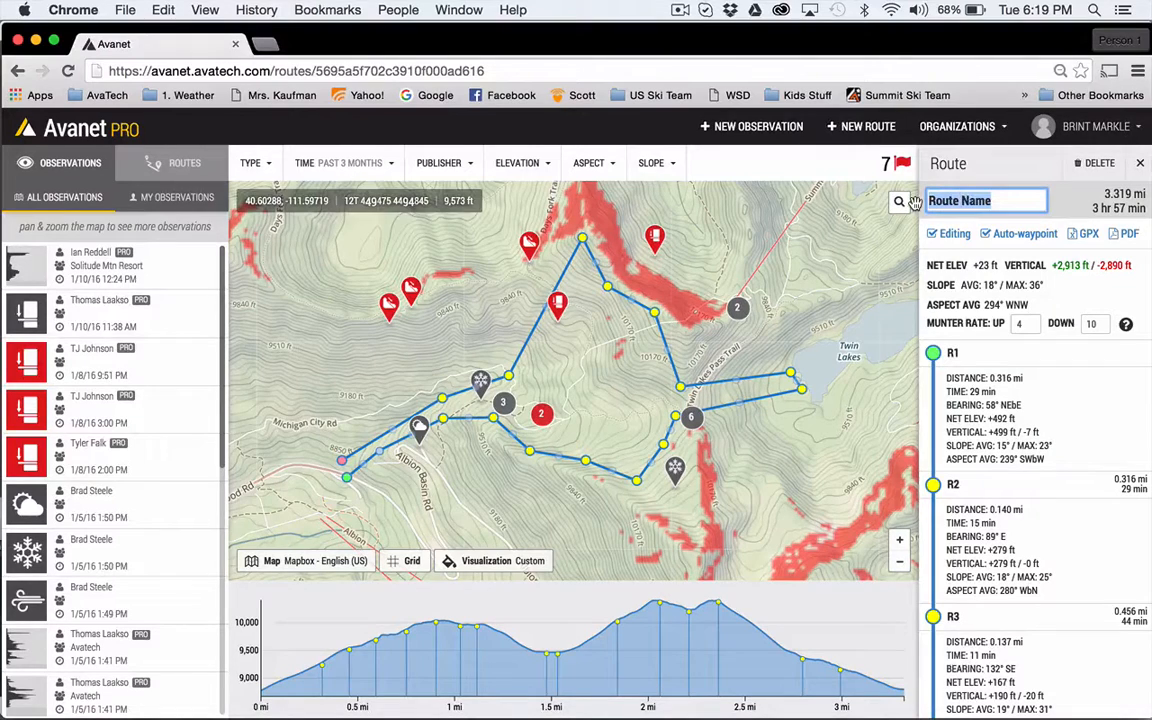
type("Grizzly G")
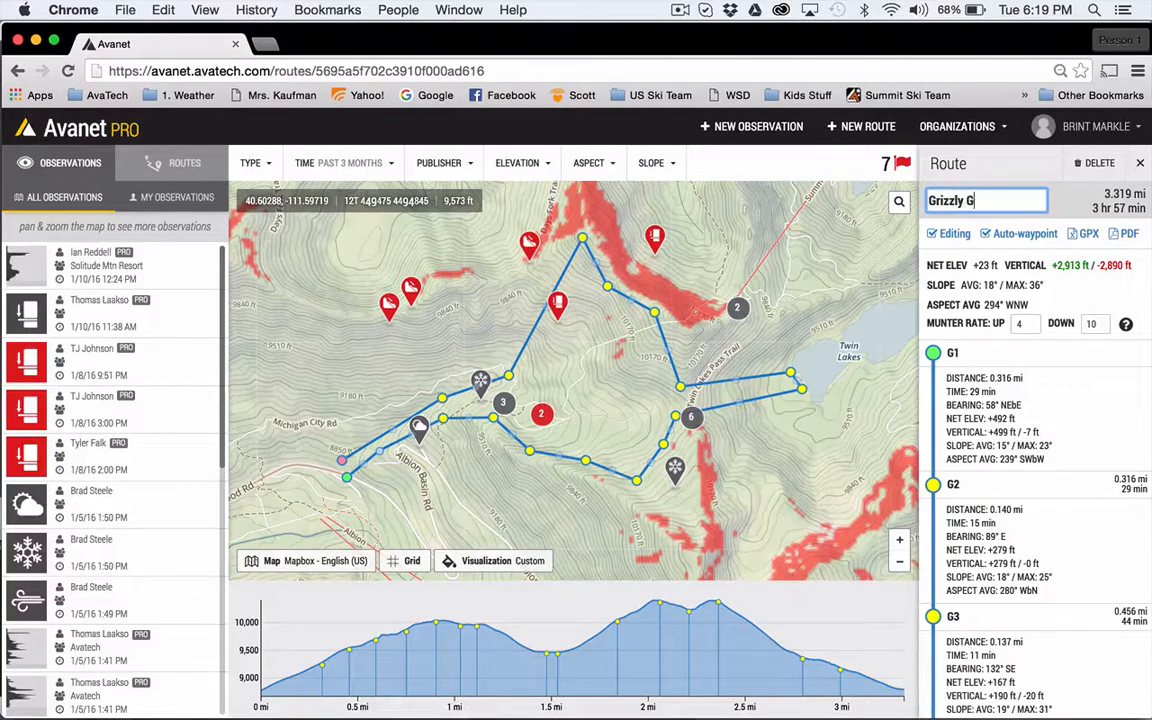
type("ulch Tour")
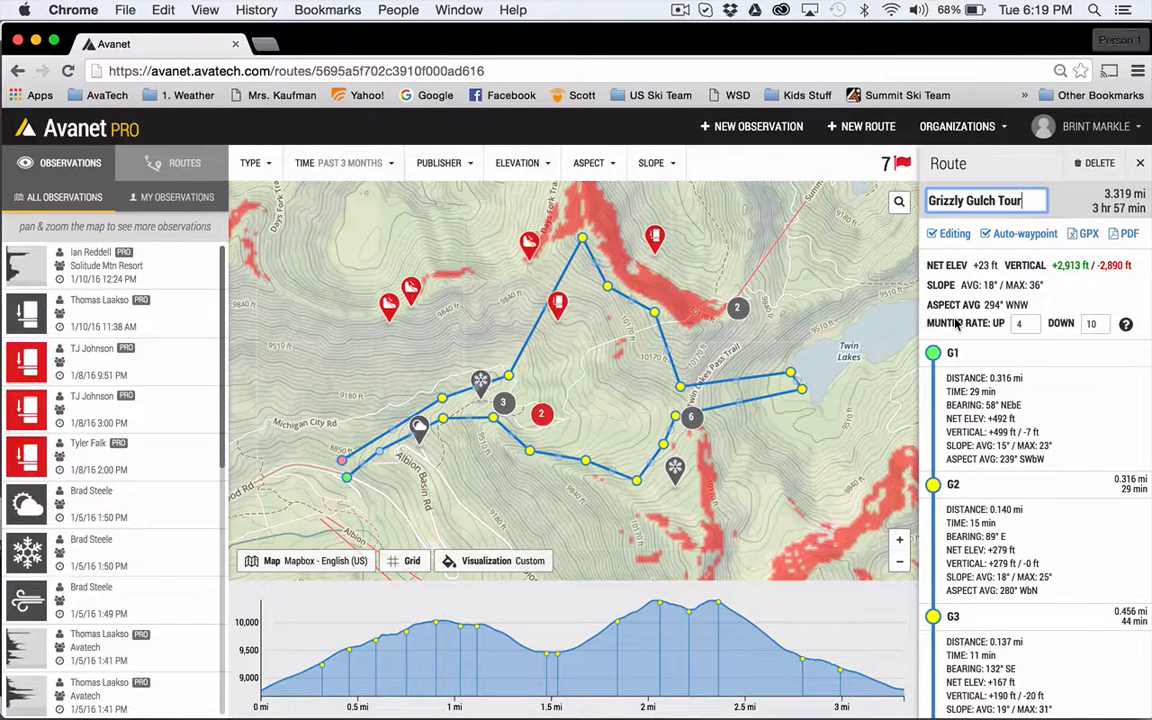
- Set the uphill Munter rate to 6 and review the time and terrain figures of the route's legs
left_click(1036, 322)
left_click(1036, 322)
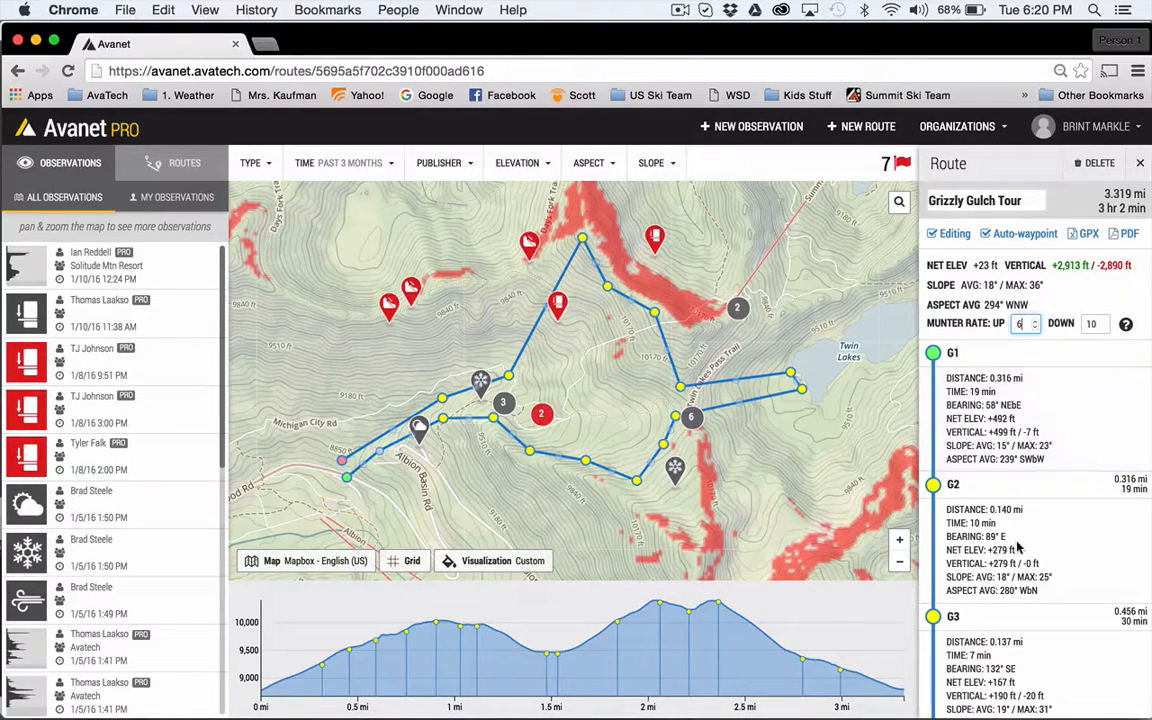
scroll(1018, 546, "down", 1)
scroll(1018, 546, "down", 10)
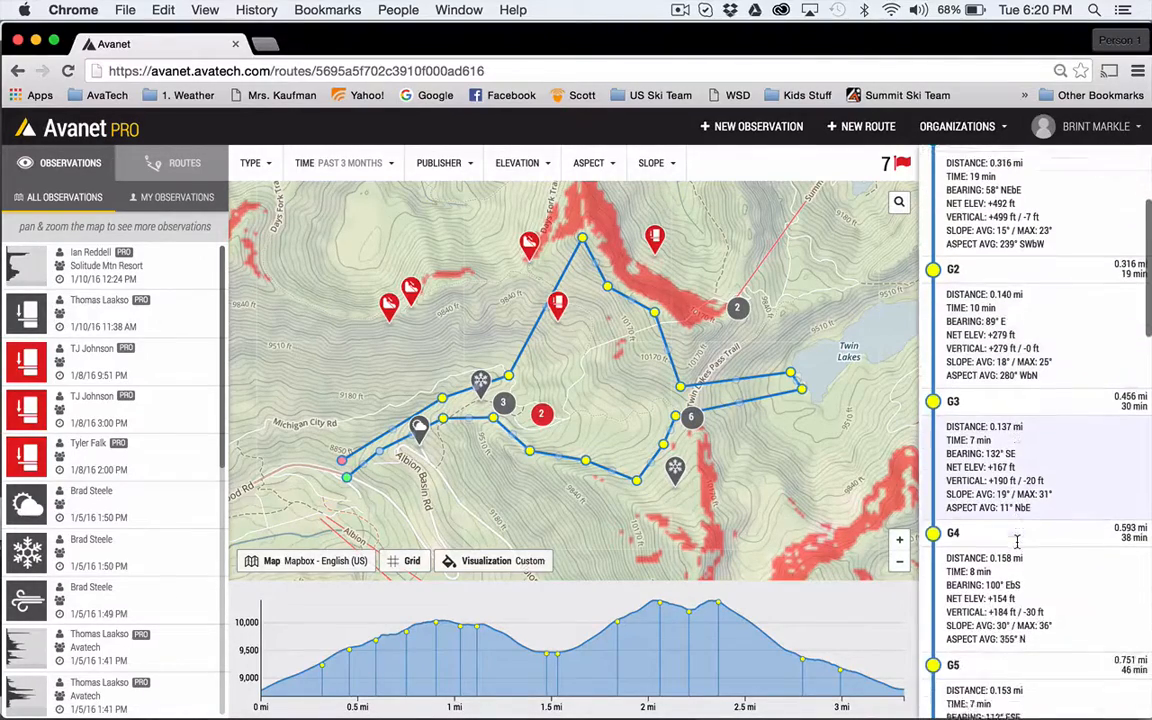
scroll(1018, 546, "down", 10)
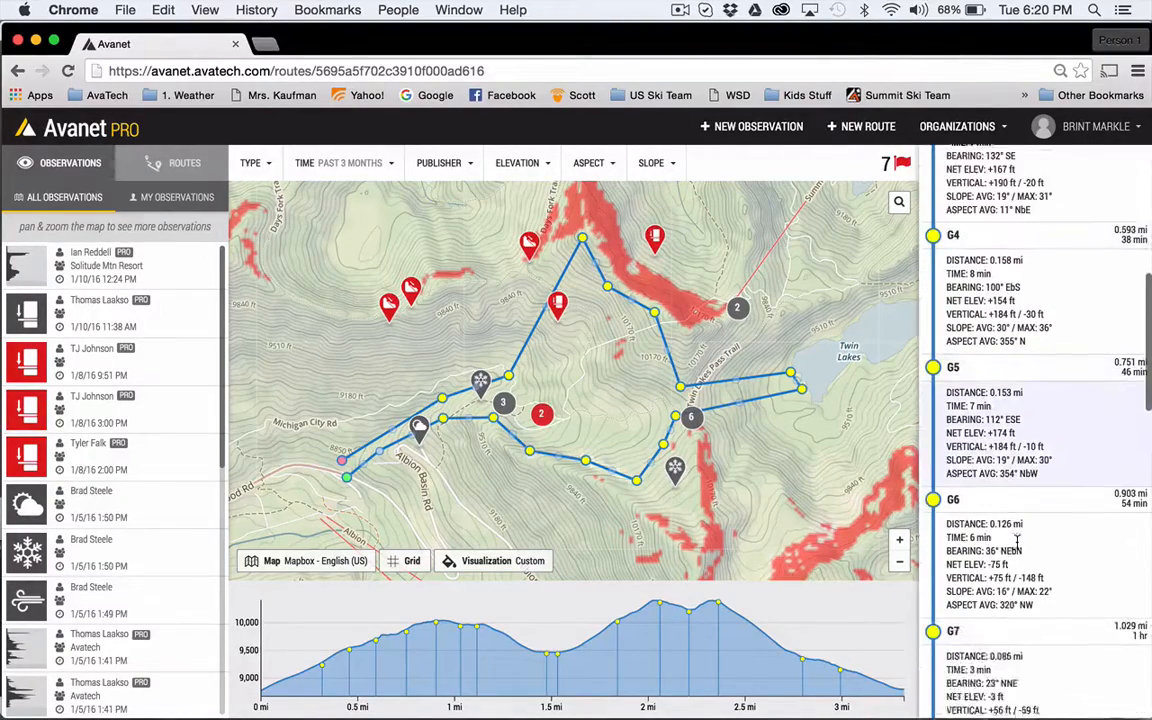
scroll(1018, 543, "up", 15)
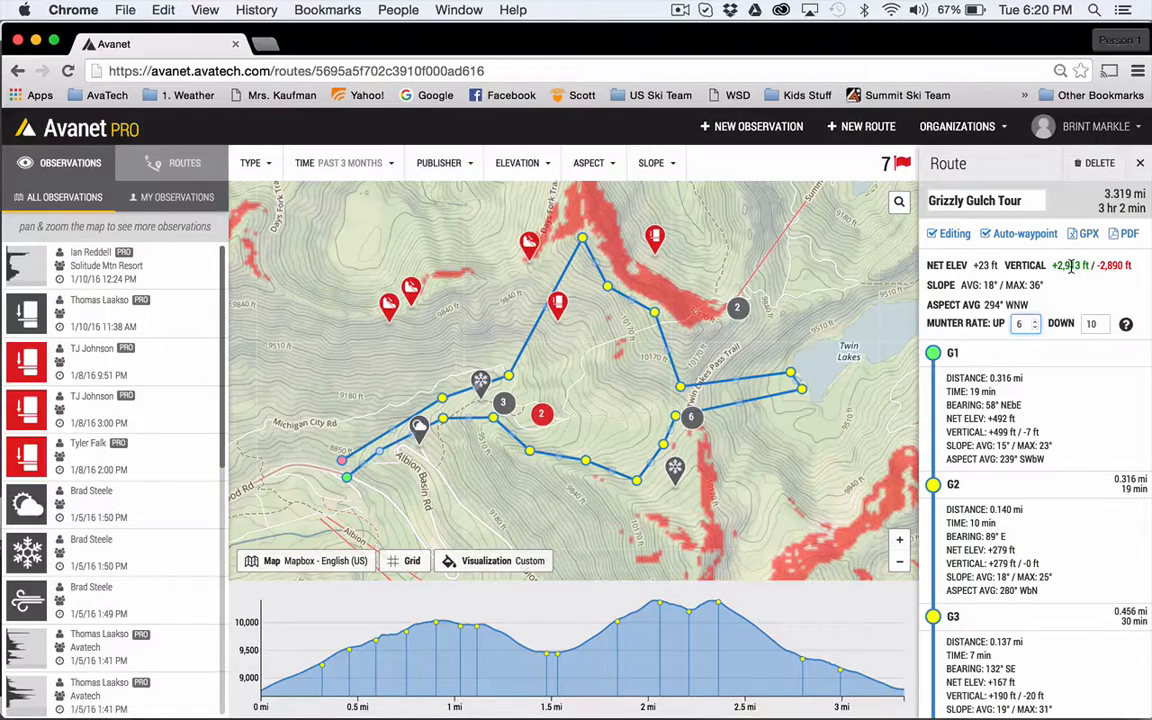
- Name waypoint G6, at the southernmost bend before the pass, "Lunch" and close its popup
left_click(637, 483)
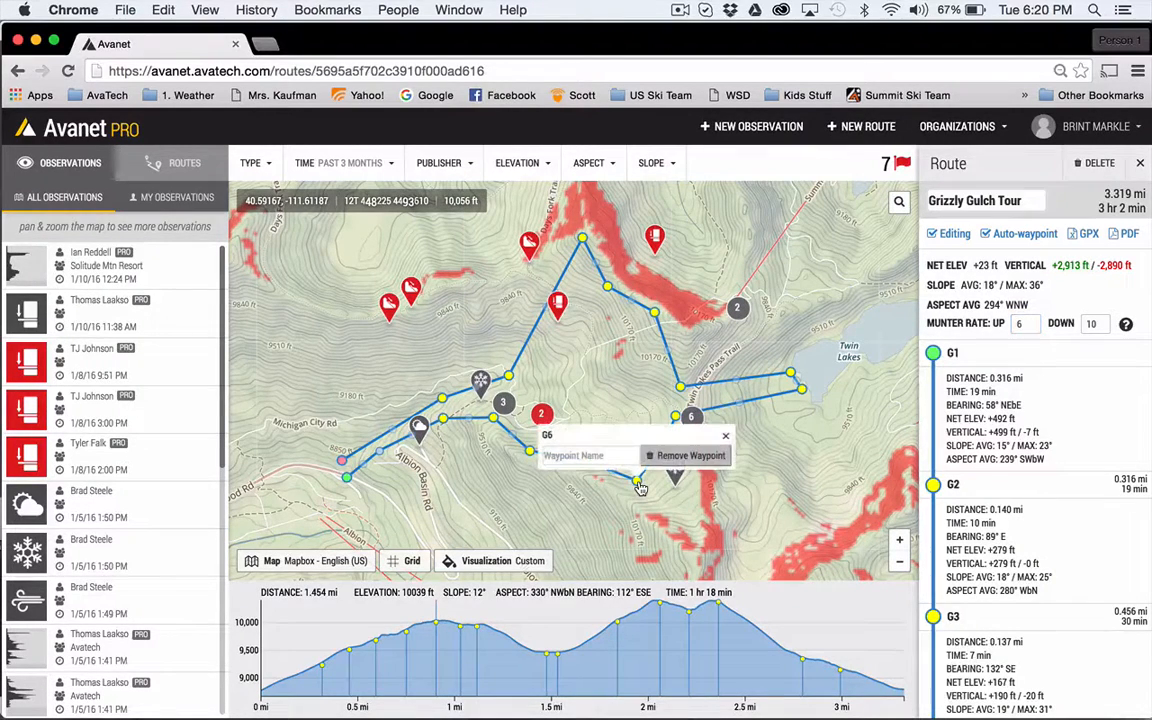
left_click(596, 453)
type("Lunch")
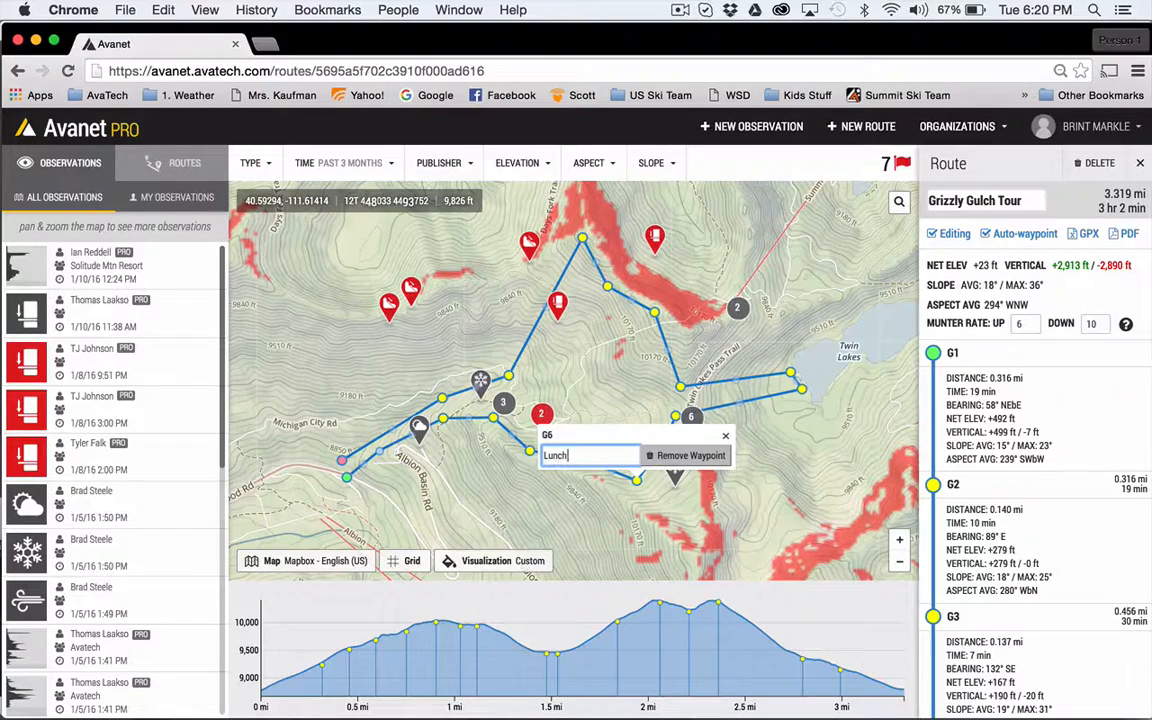
left_click(726, 435)
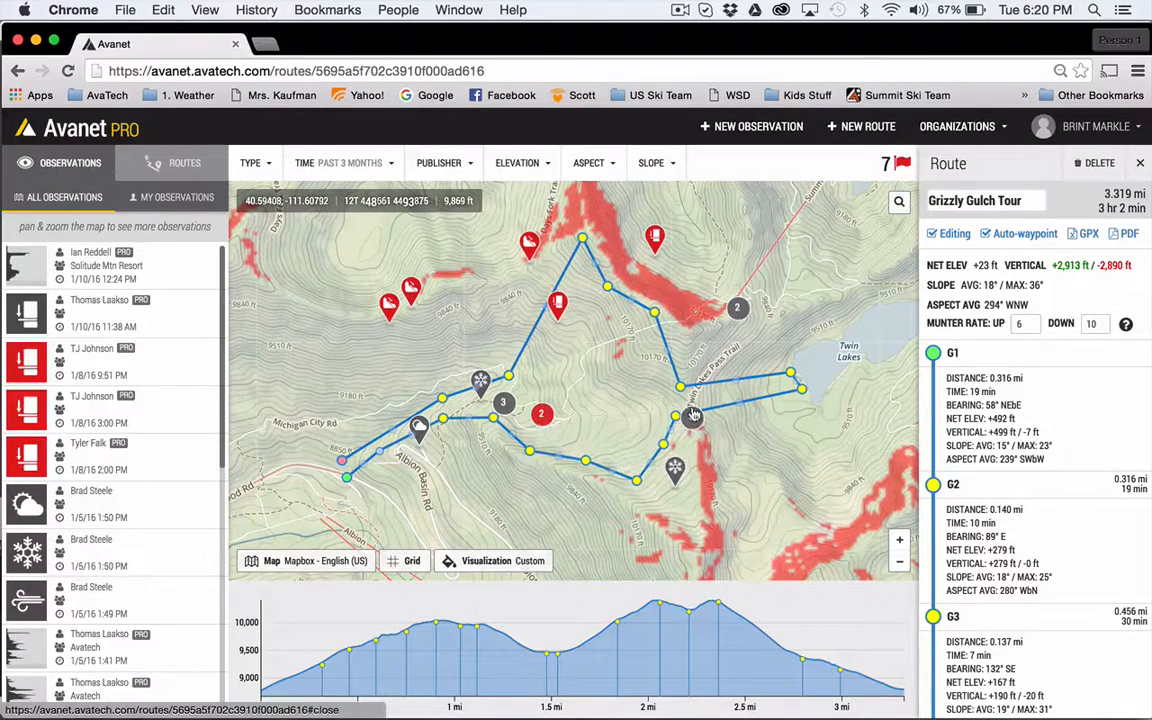
- Name waypoint G8, at the pass before the descent to Twin Lakes, "Decision point" and close its popup
left_click(675, 415)
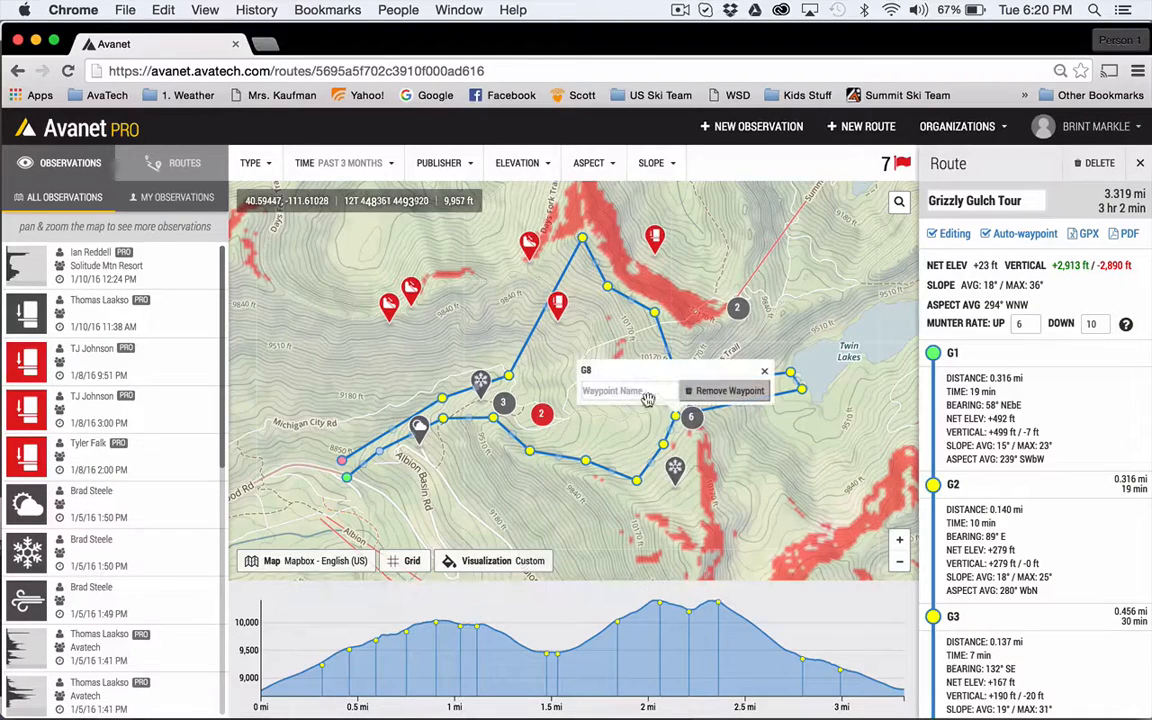
left_click(648, 399)
type("Decisi")
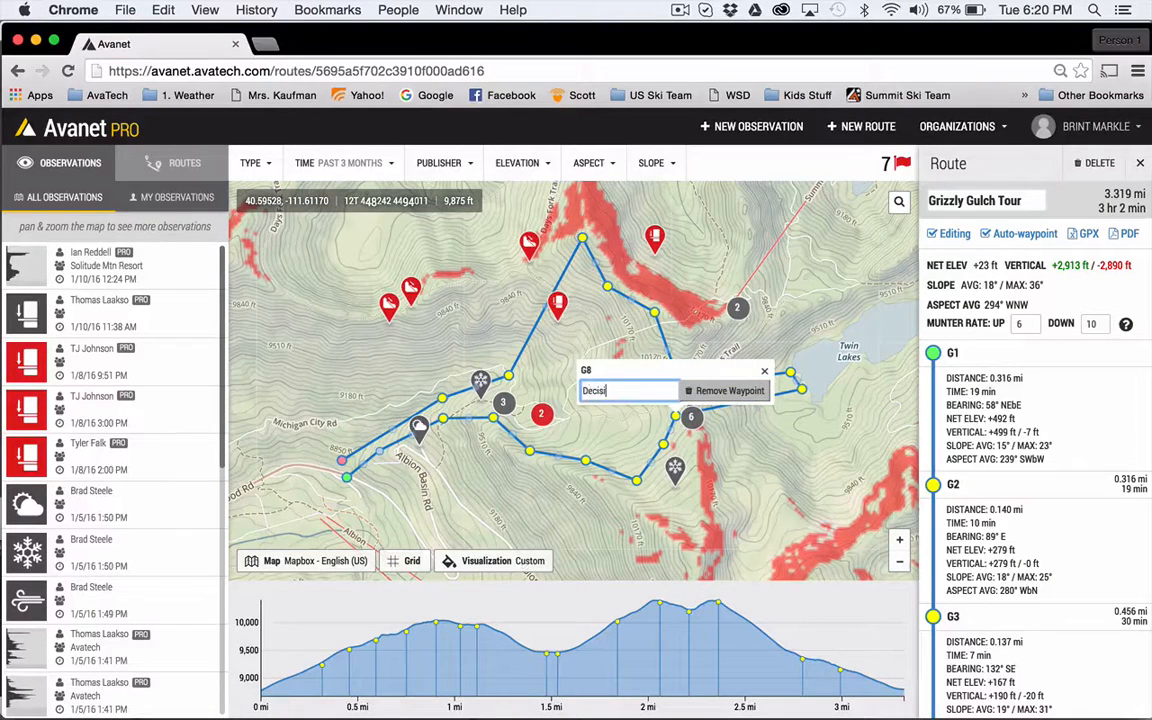
type("on point")
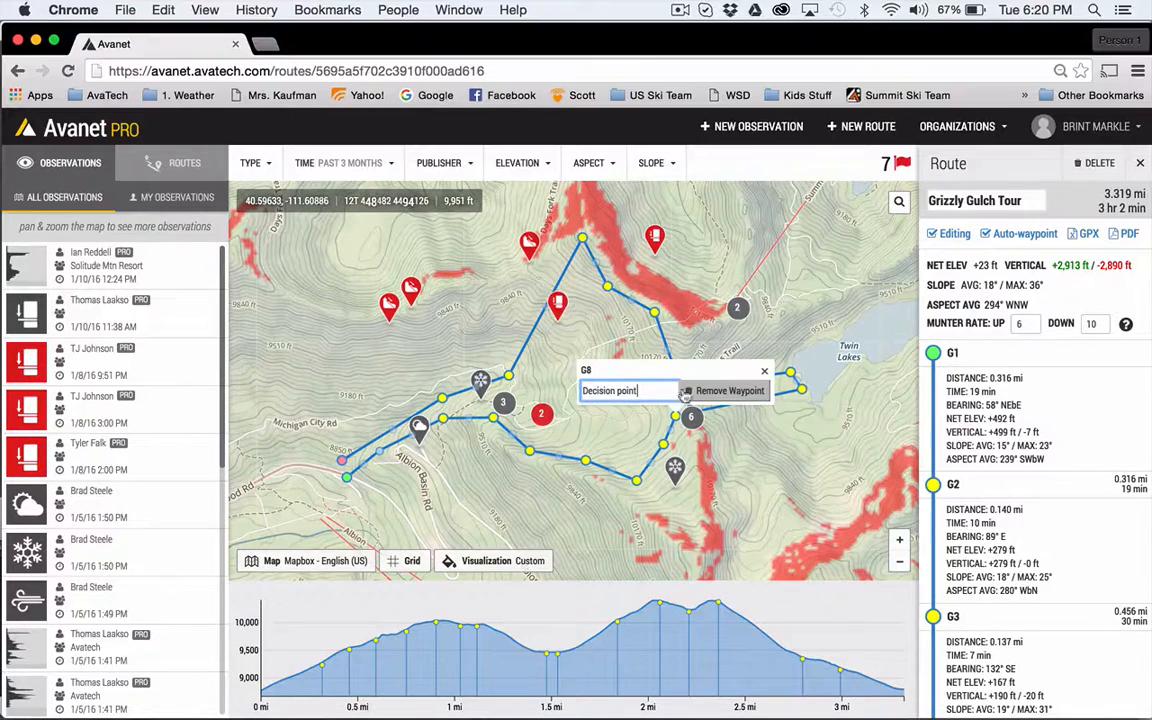
key("Return")
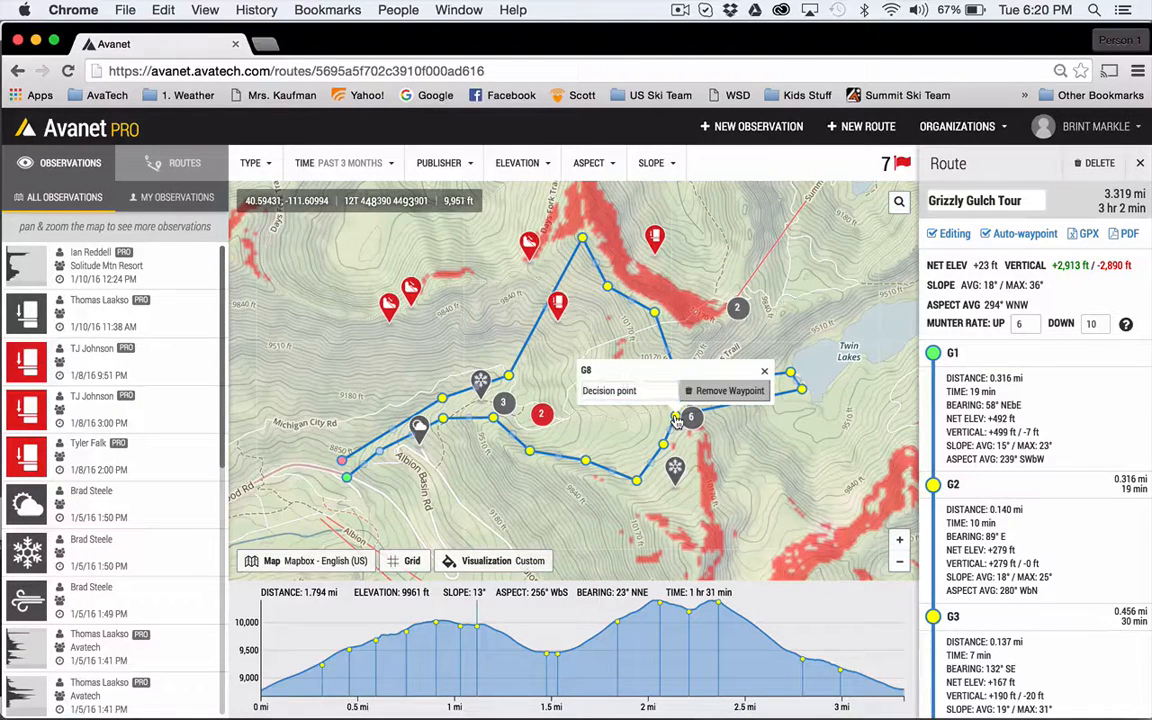
left_click(764, 370)
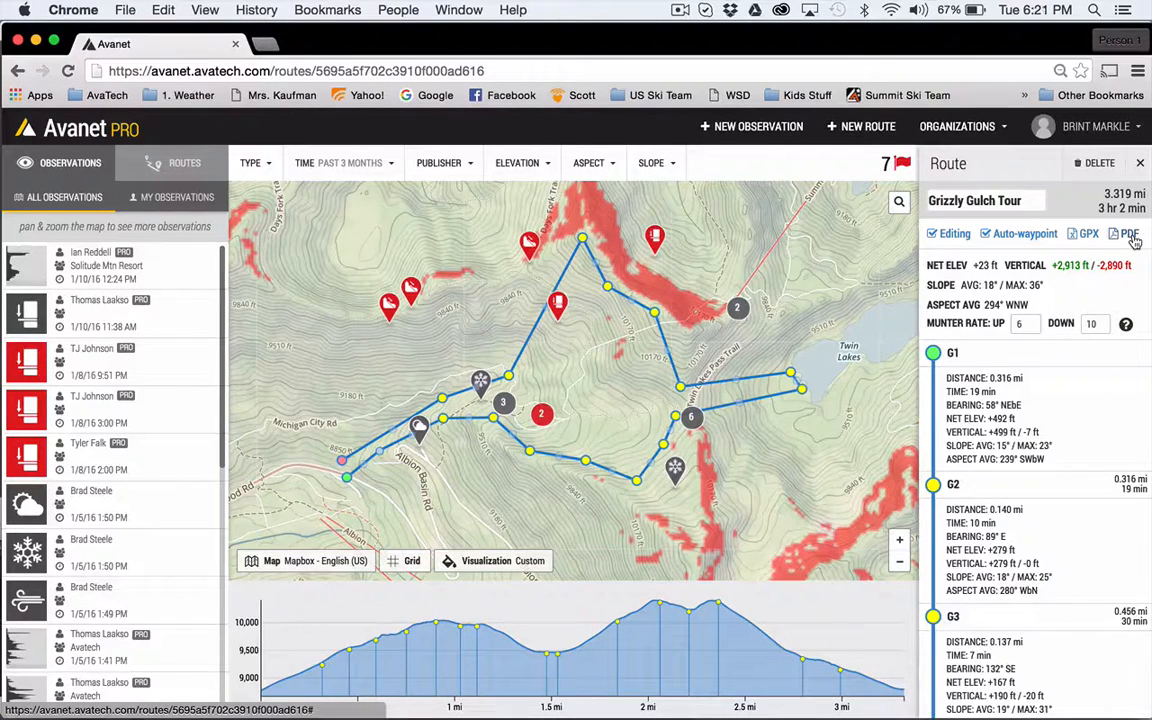
- Export the route as a PDF, look through its waypoint table and close the document
left_click(1131, 235)
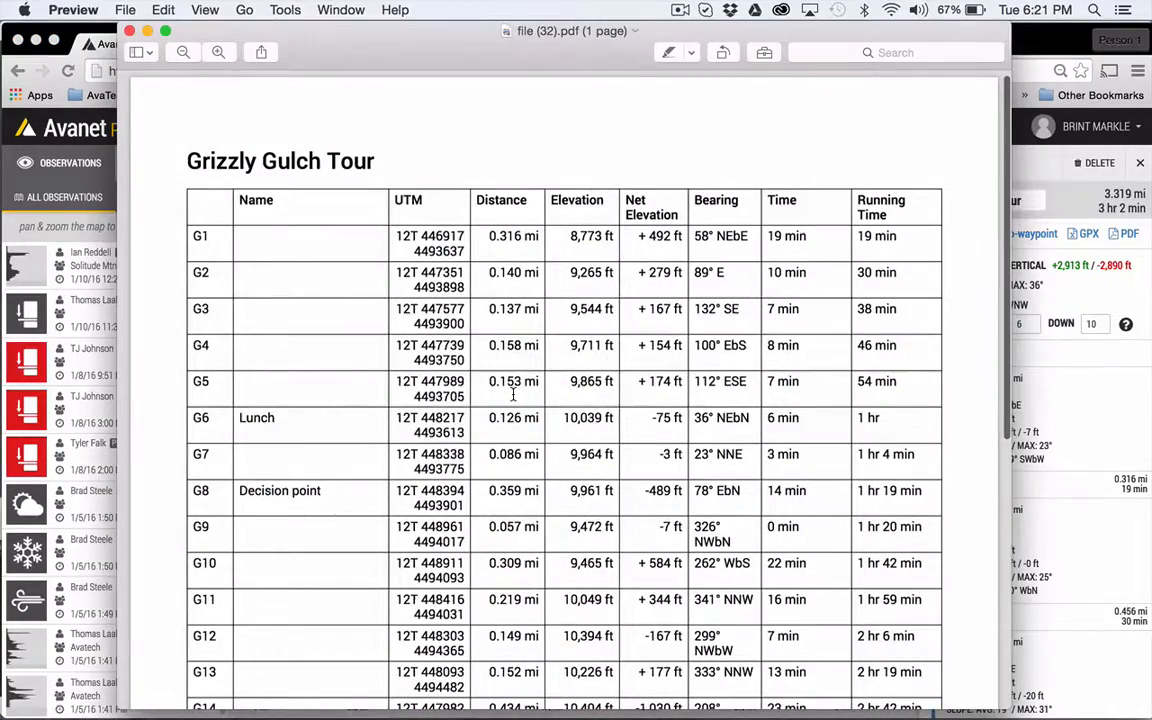
scroll(513, 394, "down", 8)
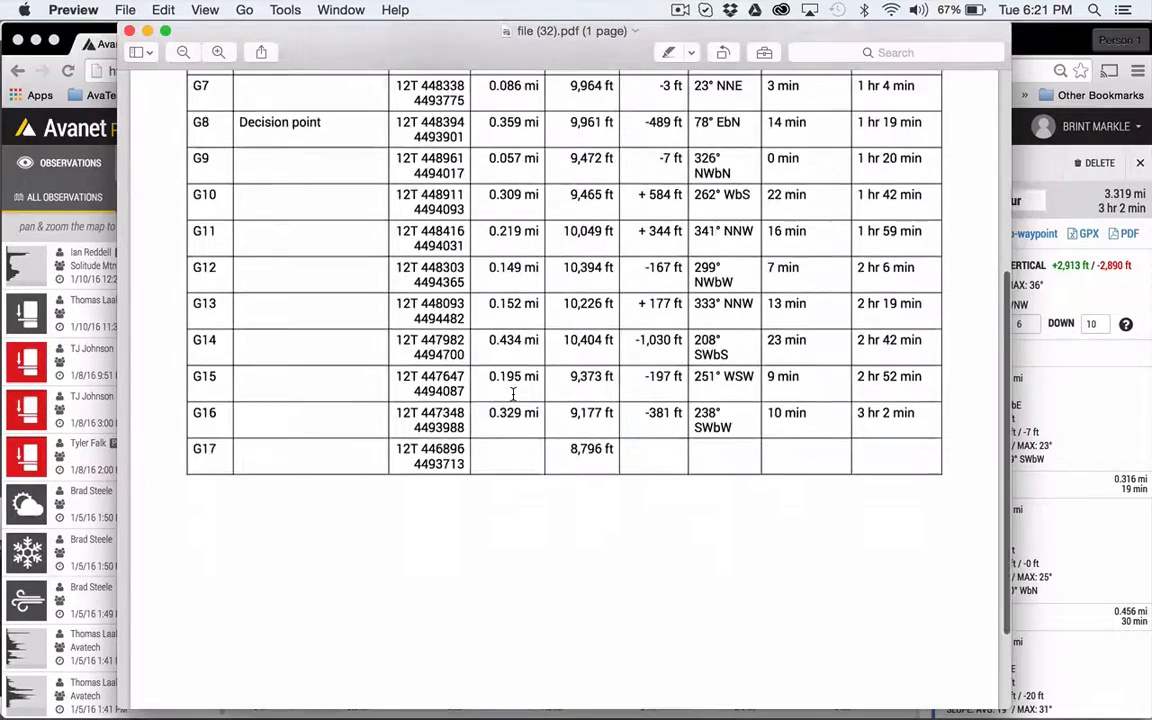
scroll(514, 393, "up", 10)
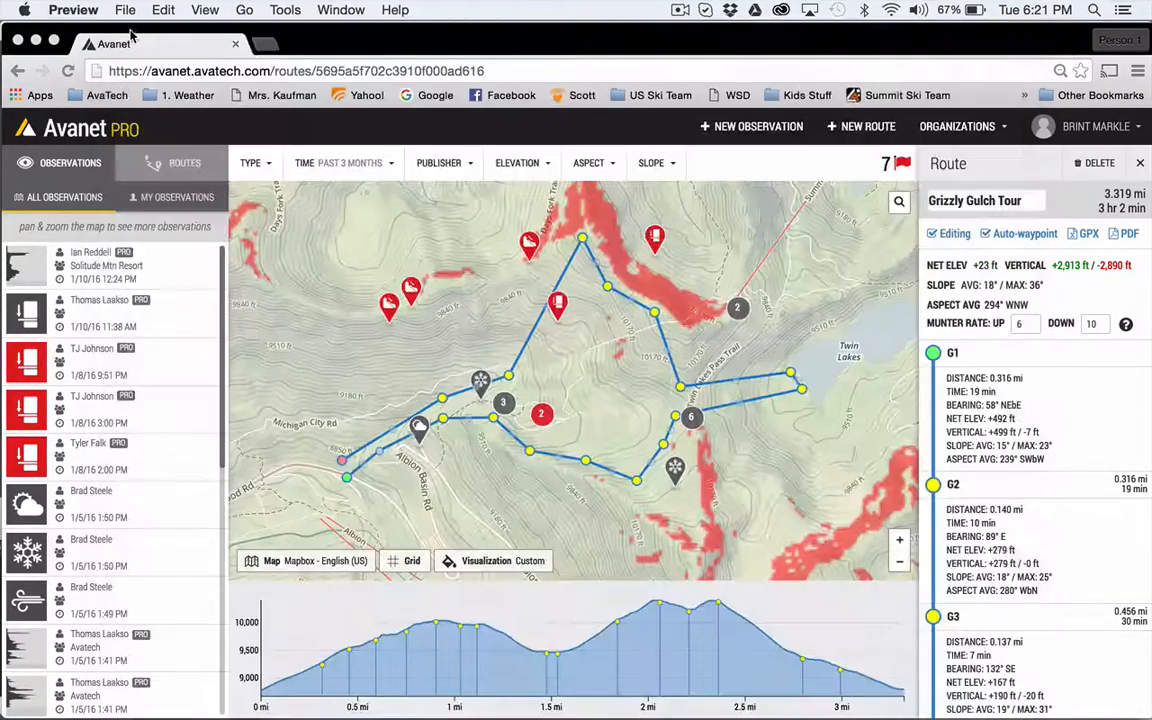
left_click(129, 31)
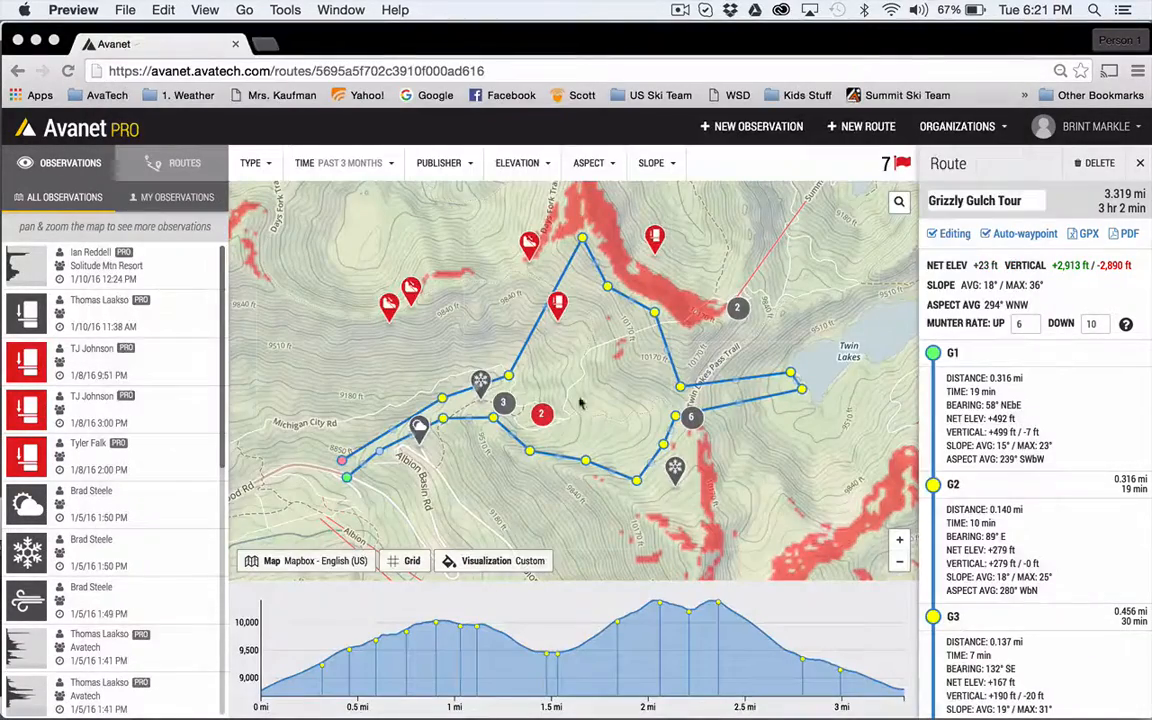